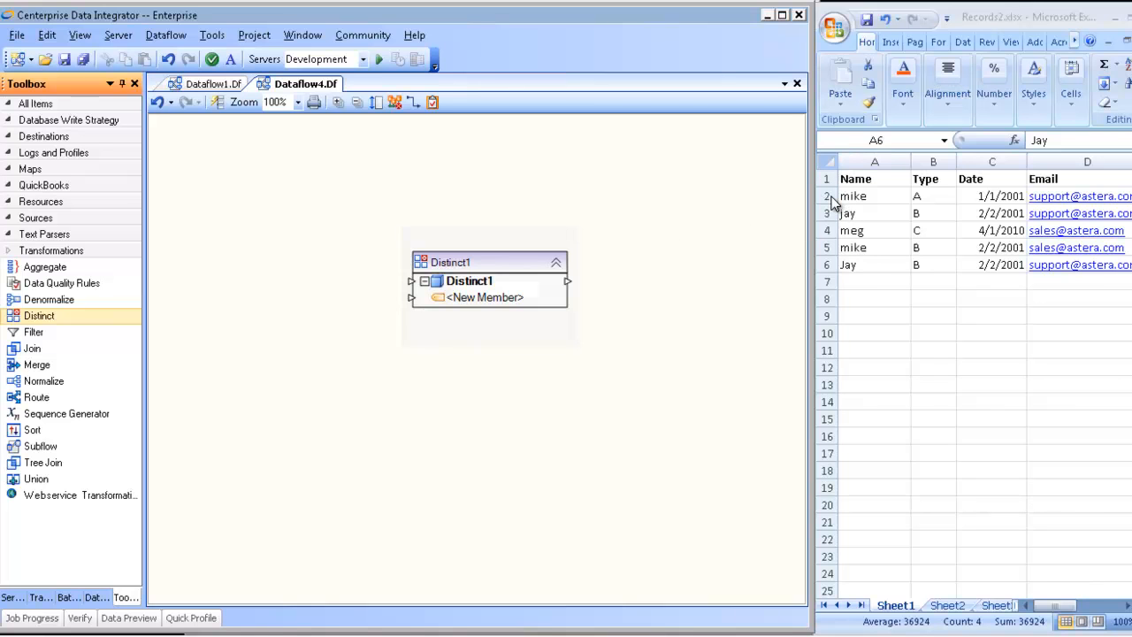
Step: Compare worksheet rows 2 and 5, and rows 3 and 6, to spot repeated names in the source data
left_click(828, 196)
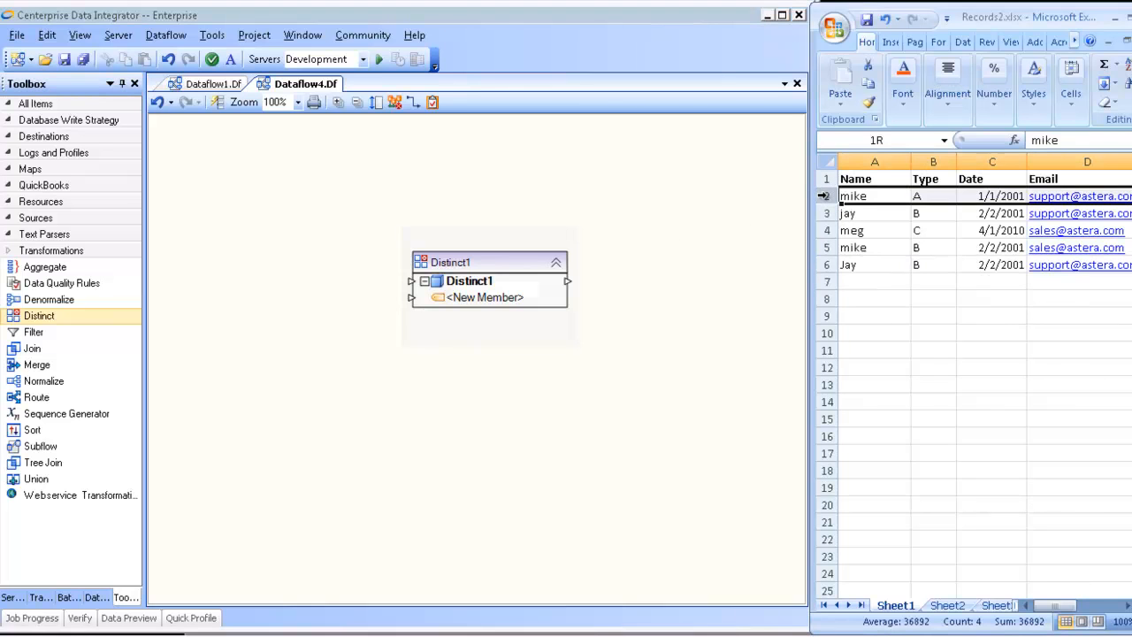
left_click(827, 248)
left_click(824, 213)
left_click(827, 264)
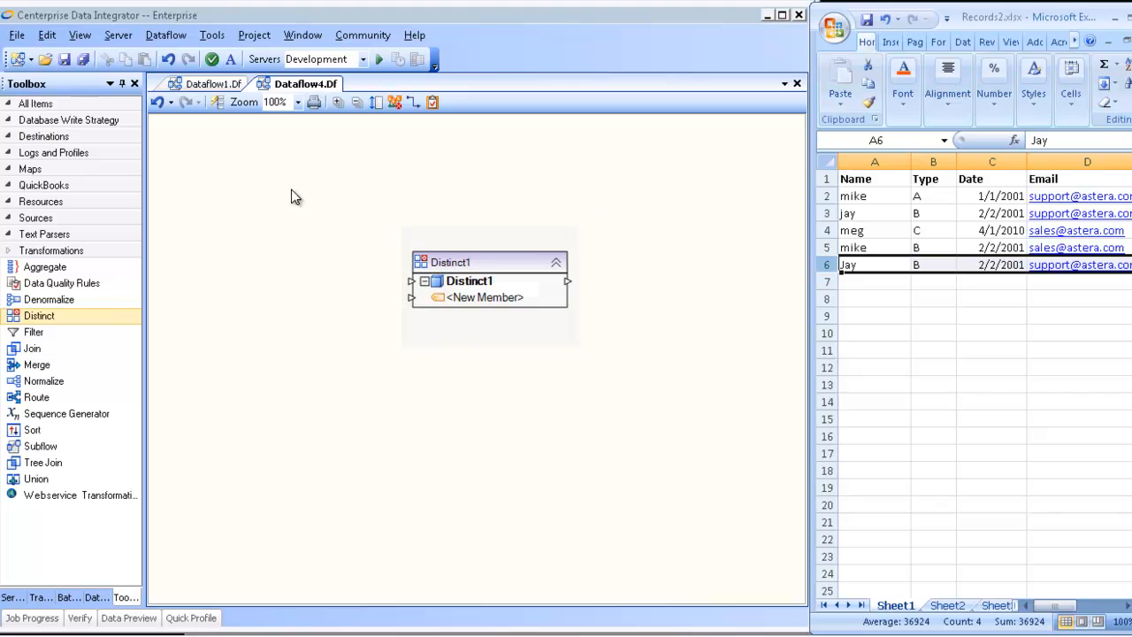
Step: Switch to the Dataflow1.Df dataflow and preview the data of ExcelSource1
left_click(225, 88)
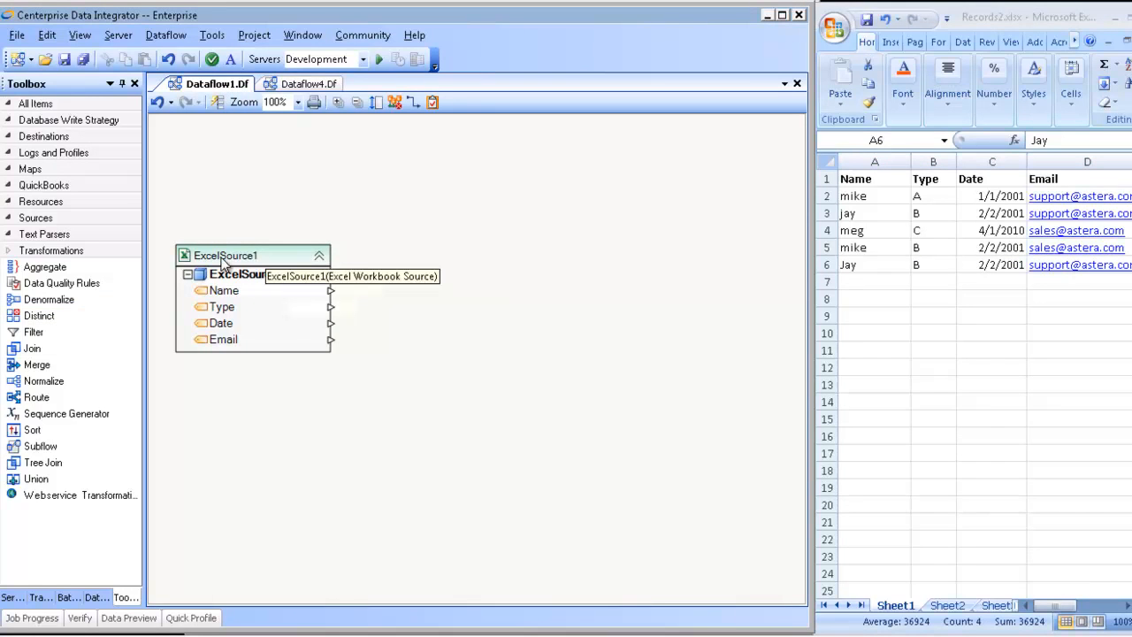
right_click(253, 259)
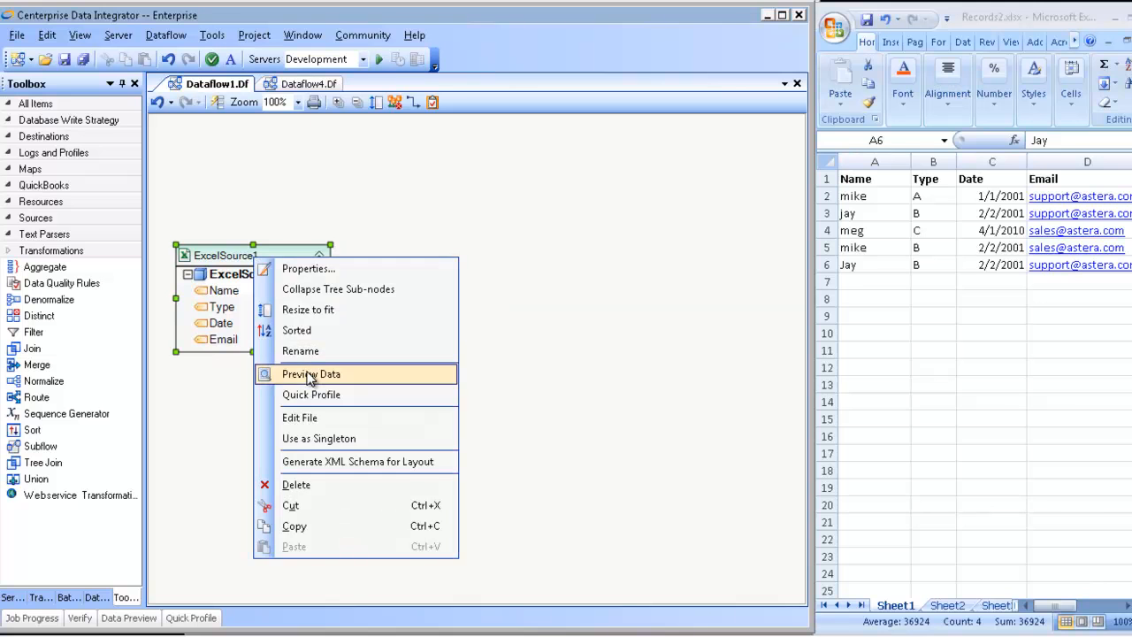
left_click(309, 374)
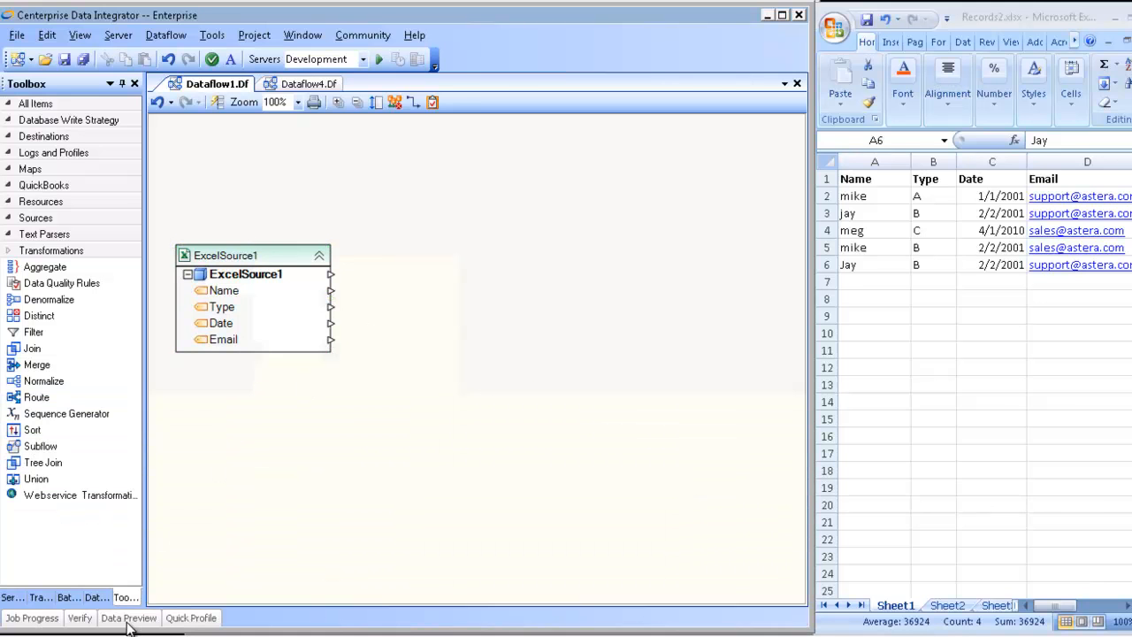
mouse_move(130, 619)
Step: Add a Distinct transformation beside ExcelSource1 and map all source fields (Name, Type, Date, Email) to it
left_click_drag(29, 320, 440, 234)
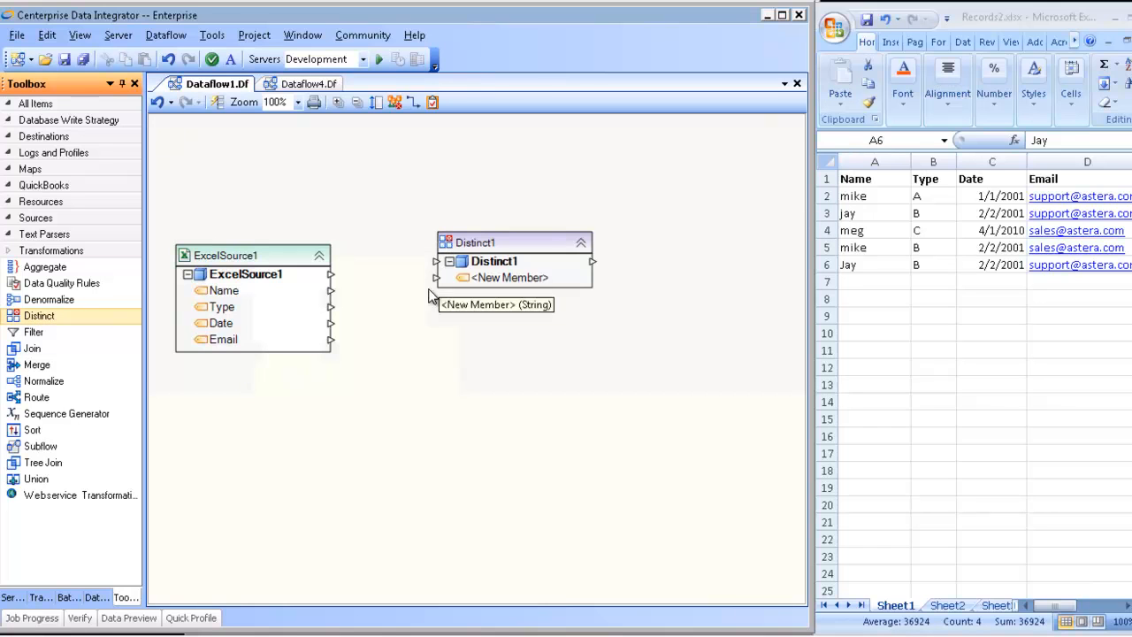
left_click_drag(252, 279, 491, 263)
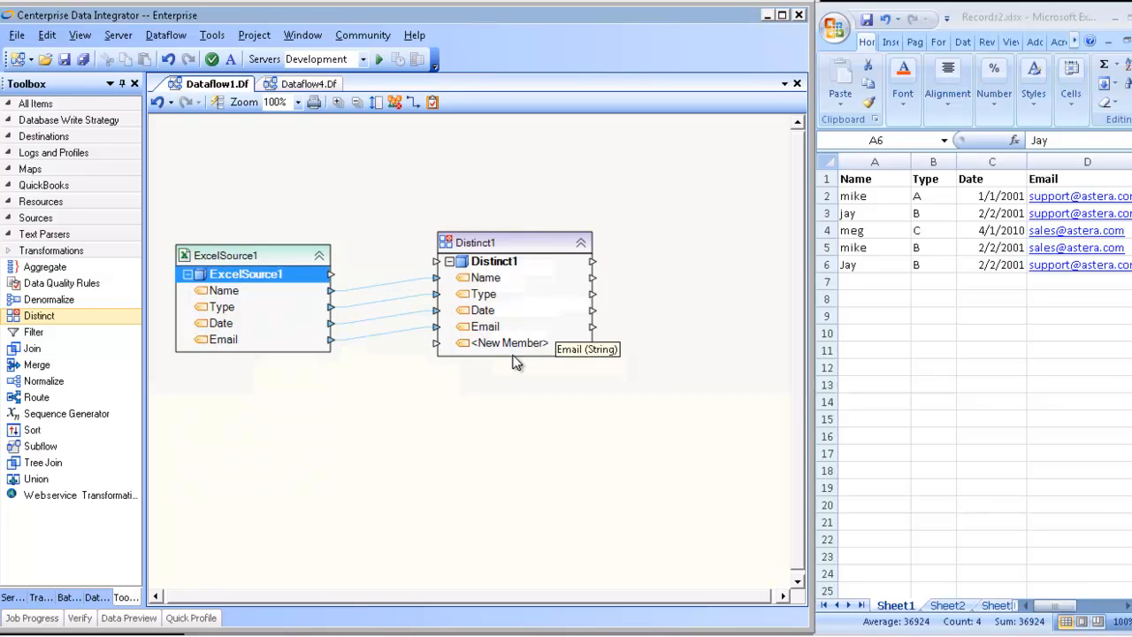
Step: Open the Distinct1 properties and review its element layout with the object tree shown and hidden
double_click(500, 261)
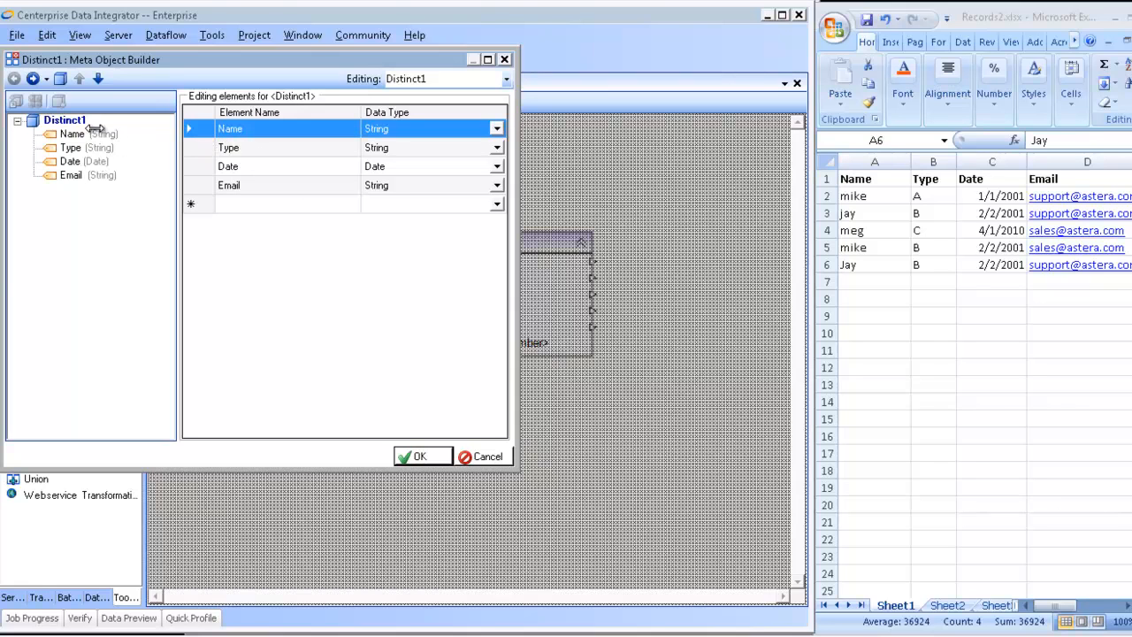
left_click(57, 103)
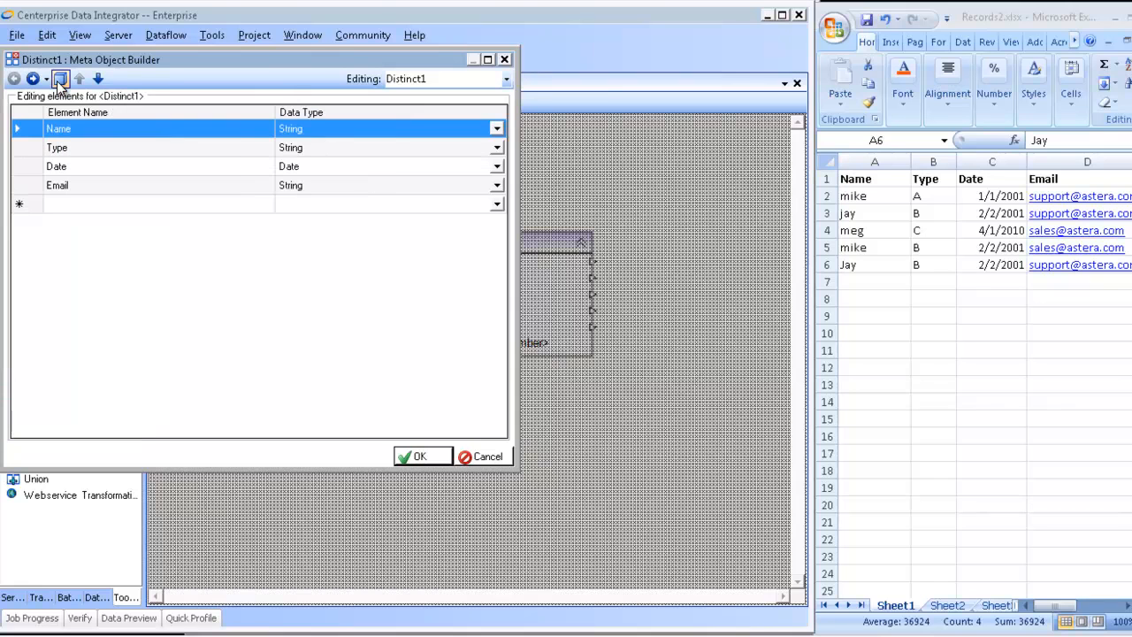
left_click(60, 82)
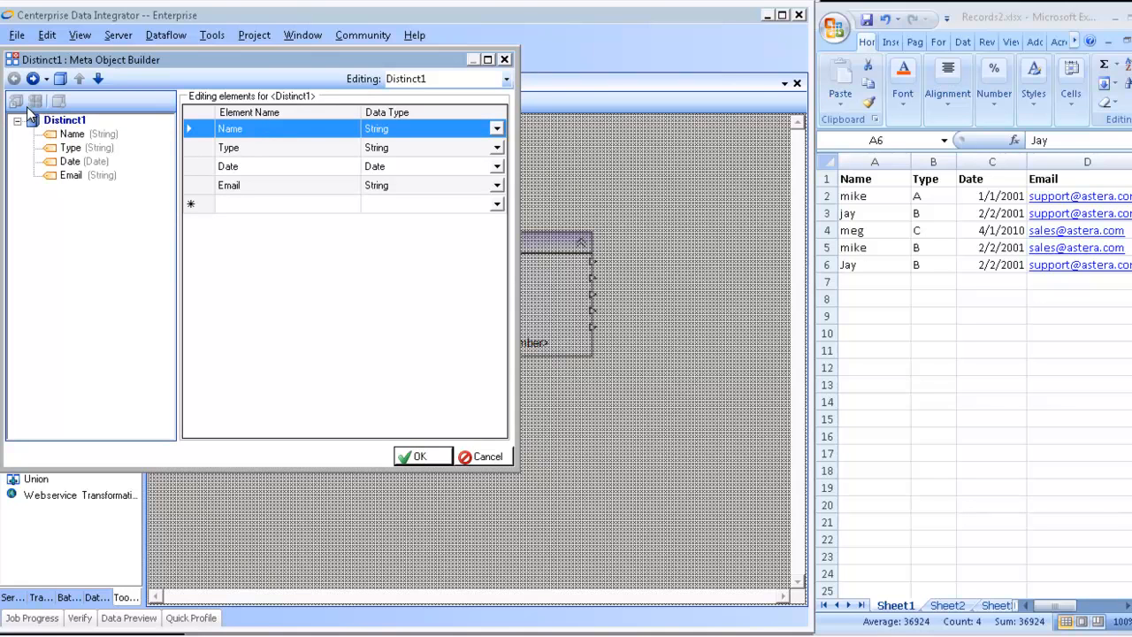
left_click(53, 124)
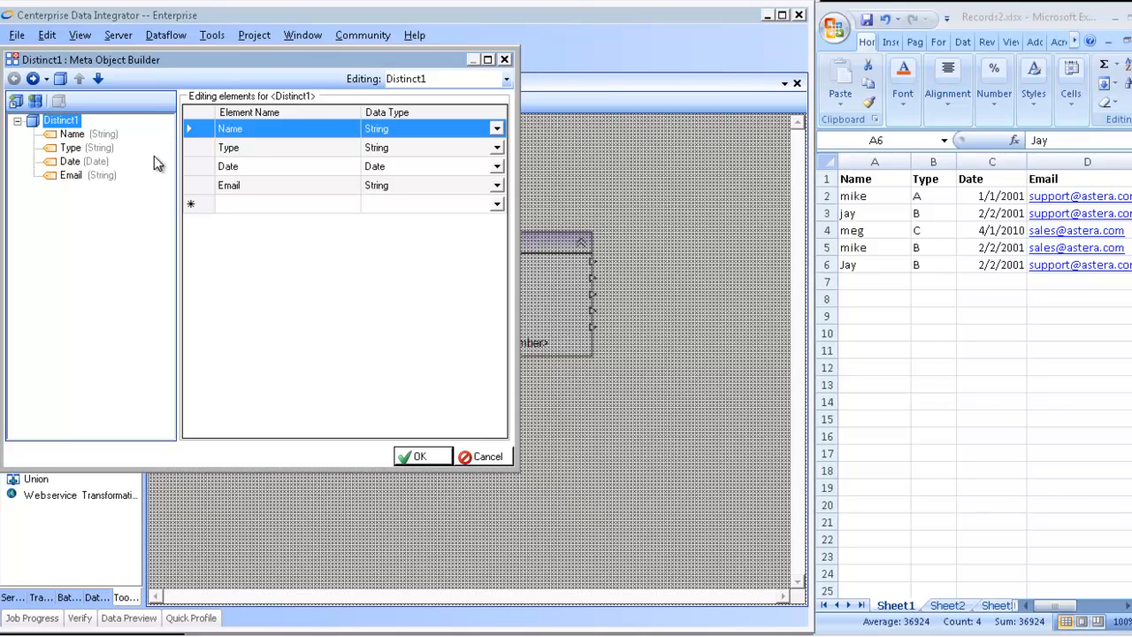
left_click(61, 79)
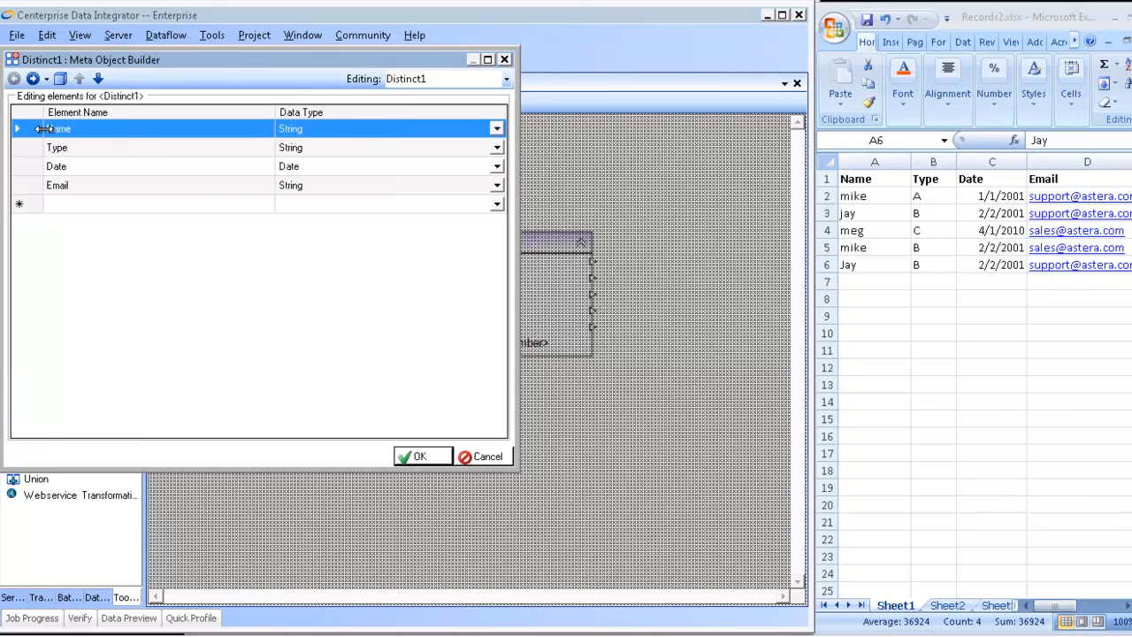
Step: Go to the Distinct transformation's key field settings and compare worksheet rows 2 and 5
left_click(32, 79)
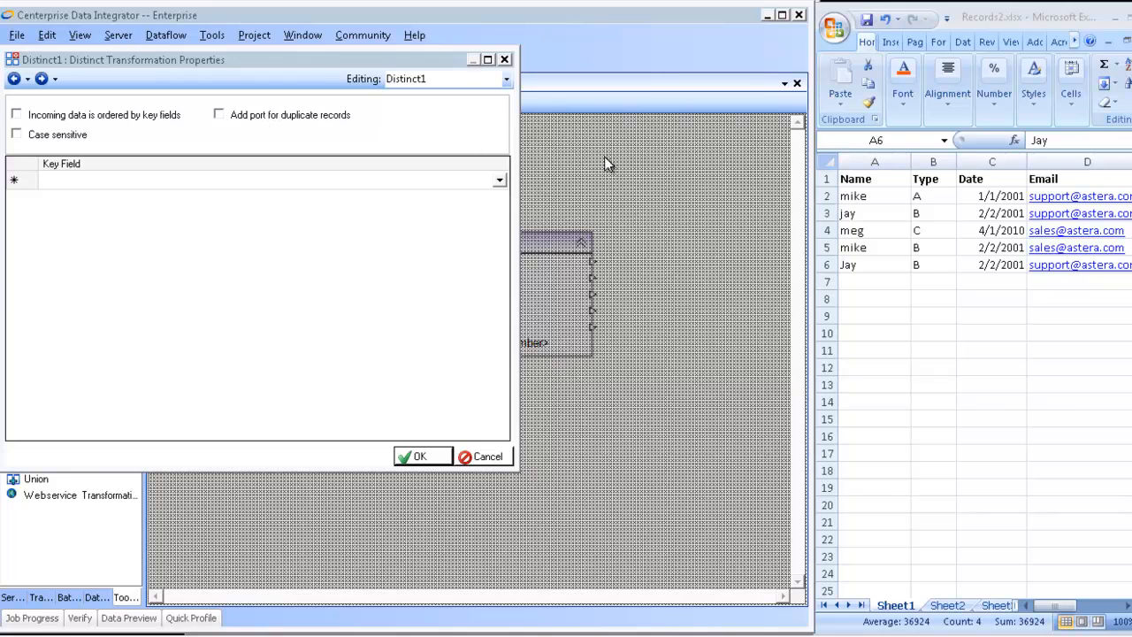
left_click(827, 197)
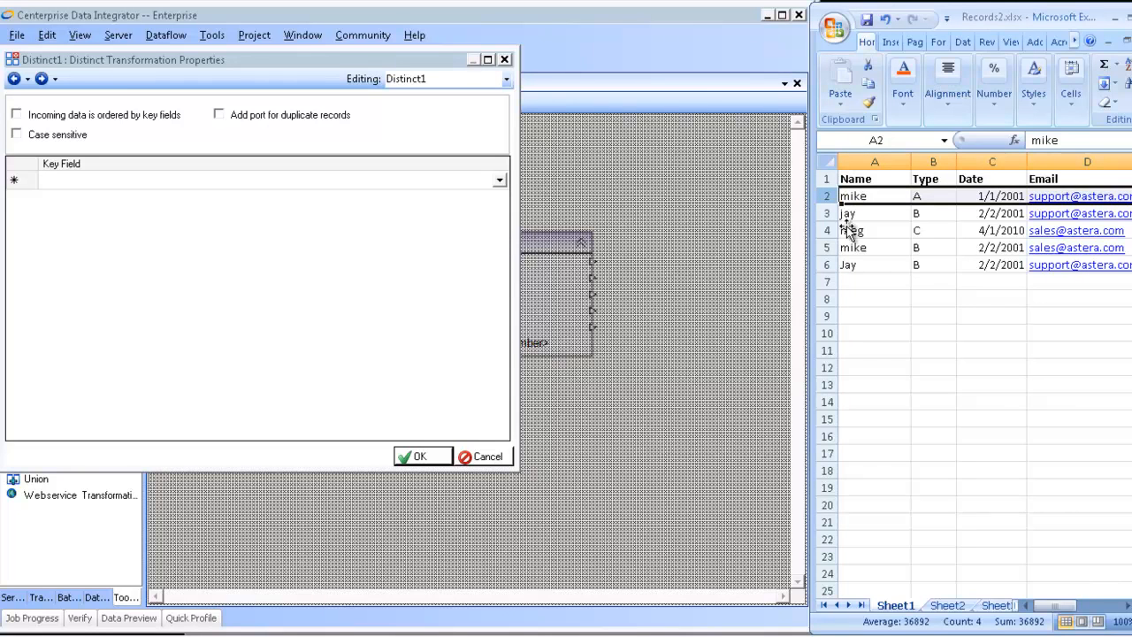
left_click(827, 247)
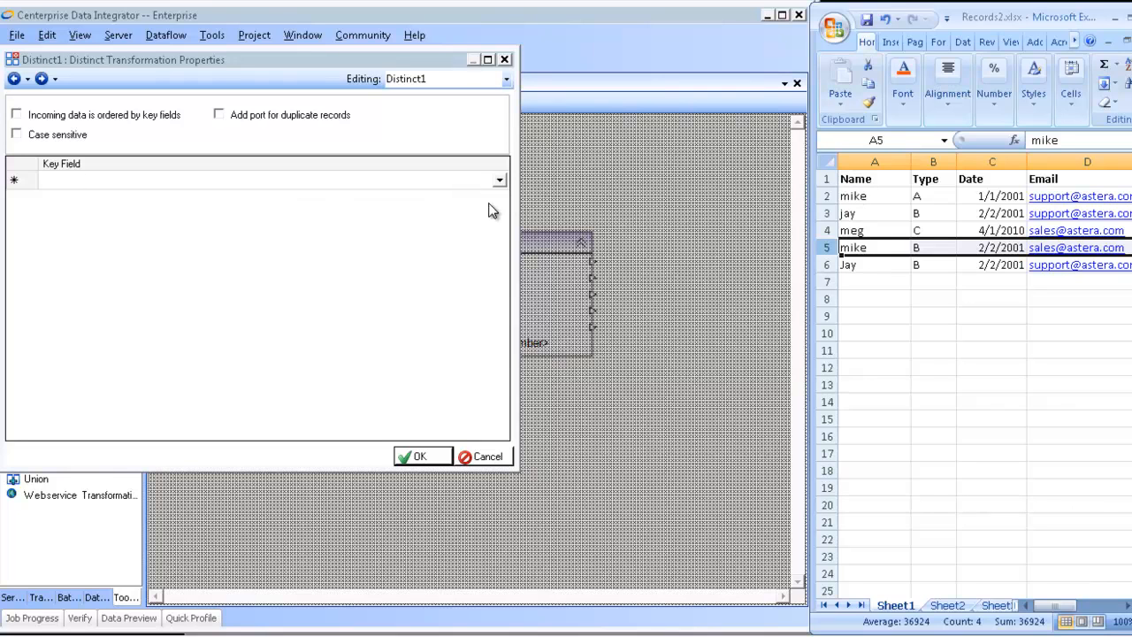
Step: Try to set Name as the key field of Distinct1 and accept the properties
left_click(498, 179)
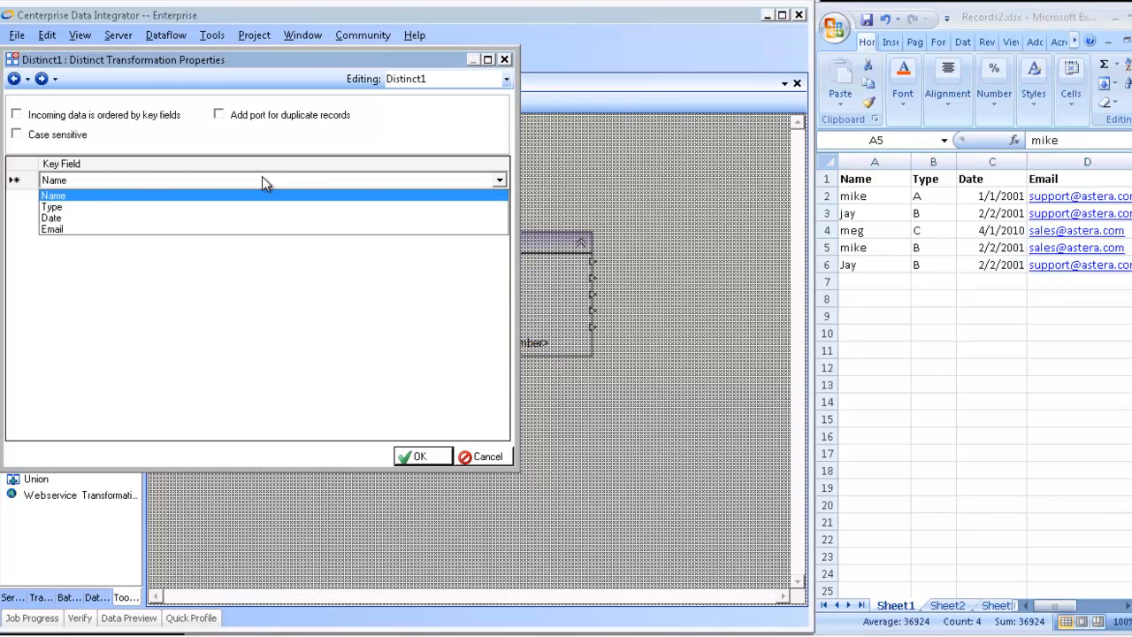
left_click(113, 194)
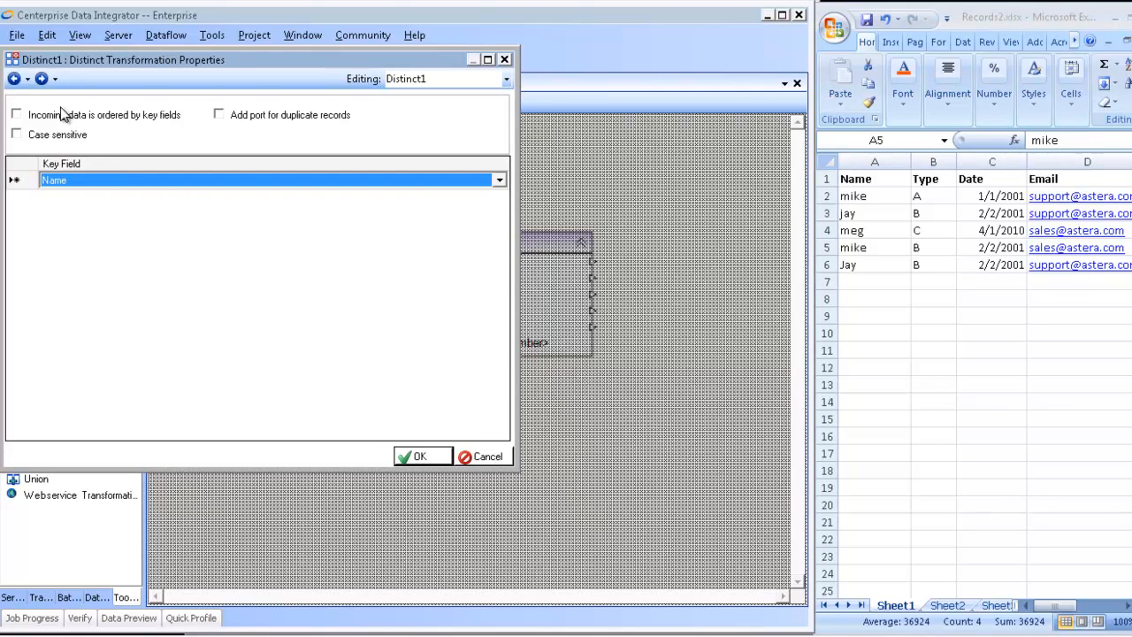
left_click(38, 80)
left_click(421, 454)
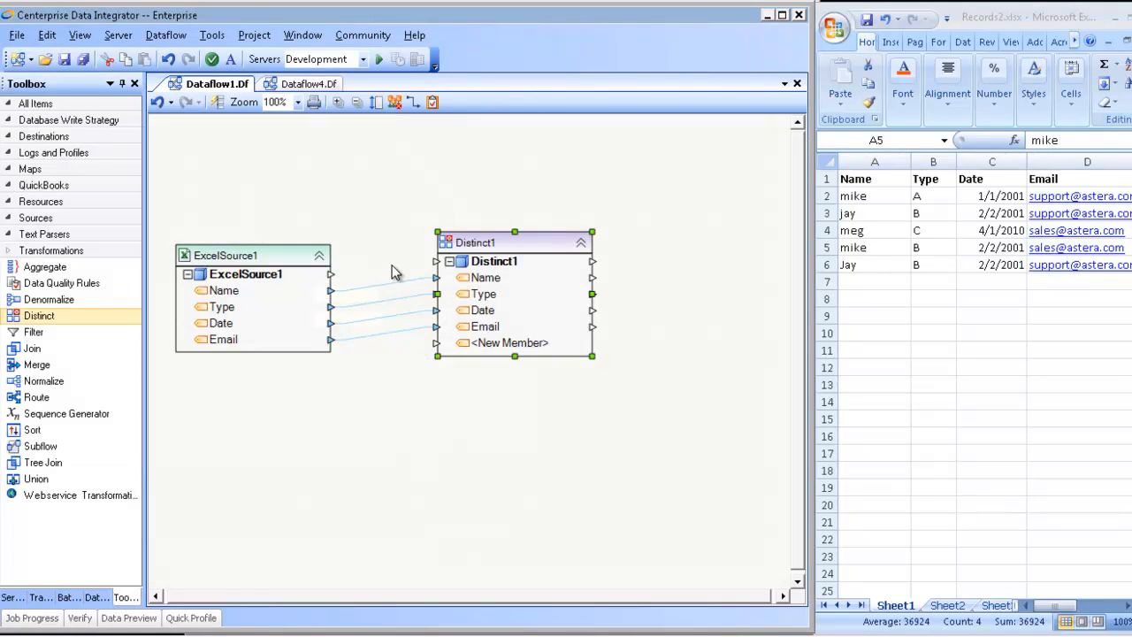
Step: Preview the output data of the Distinct1 transformation
right_click(496, 243)
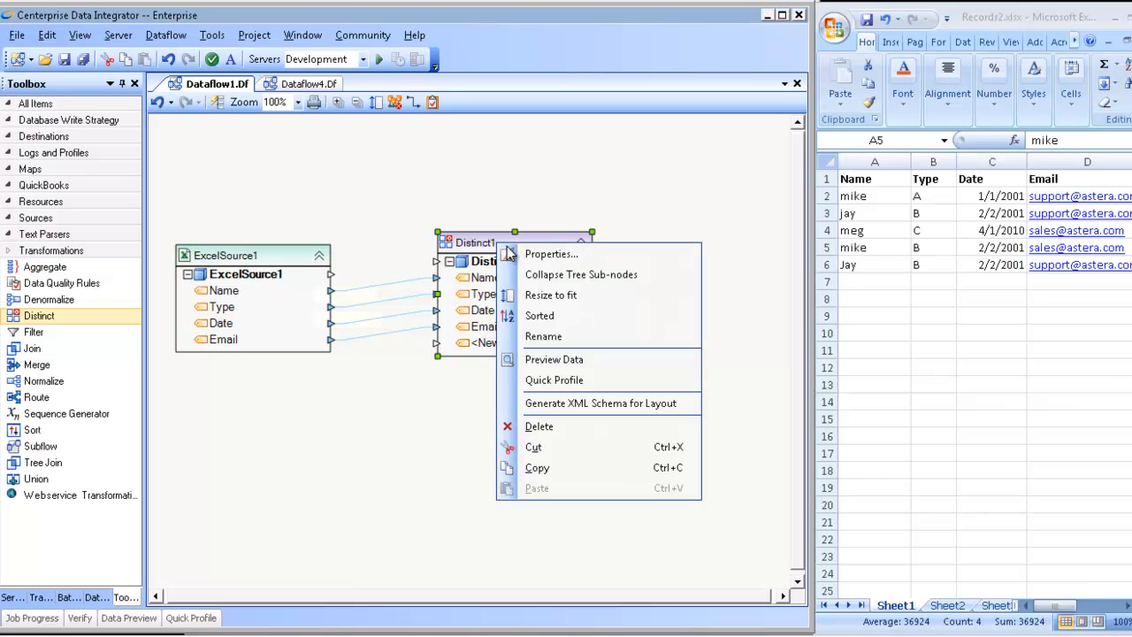
left_click(559, 359)
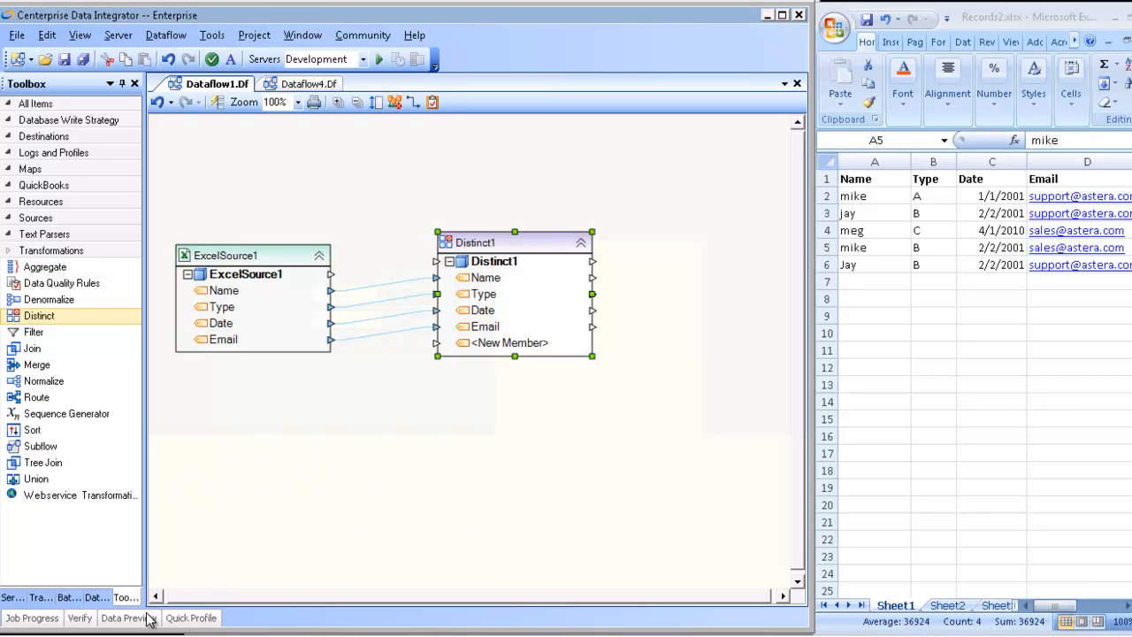
mouse_move(150, 617)
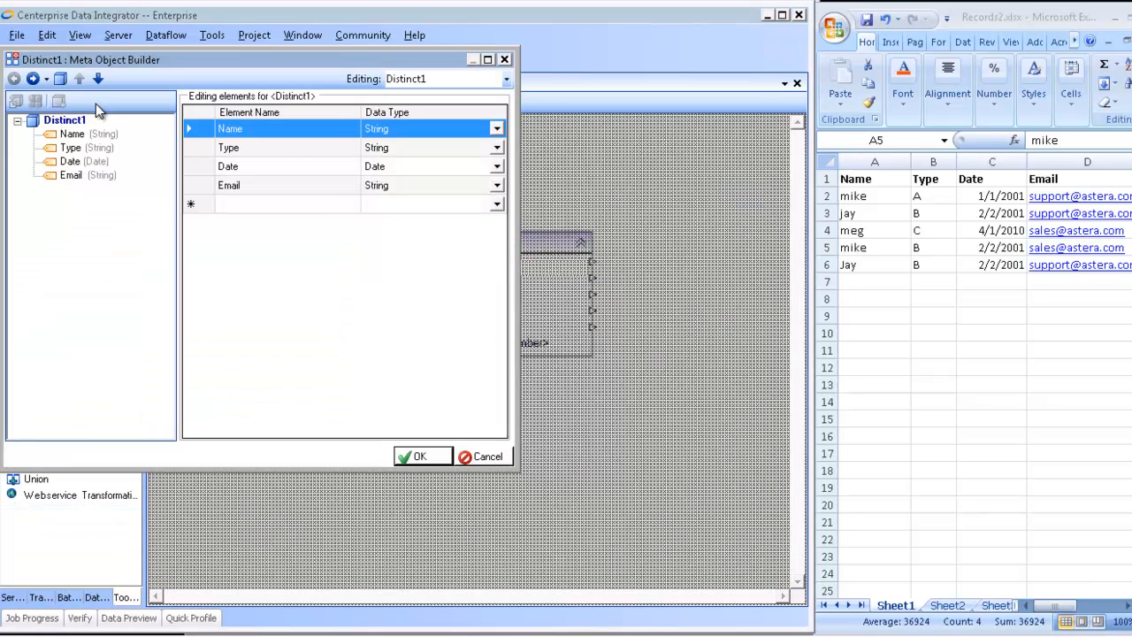
Step: Set Name as the only key field in the Distinct1 transformation properties and accept them
left_click(33, 78)
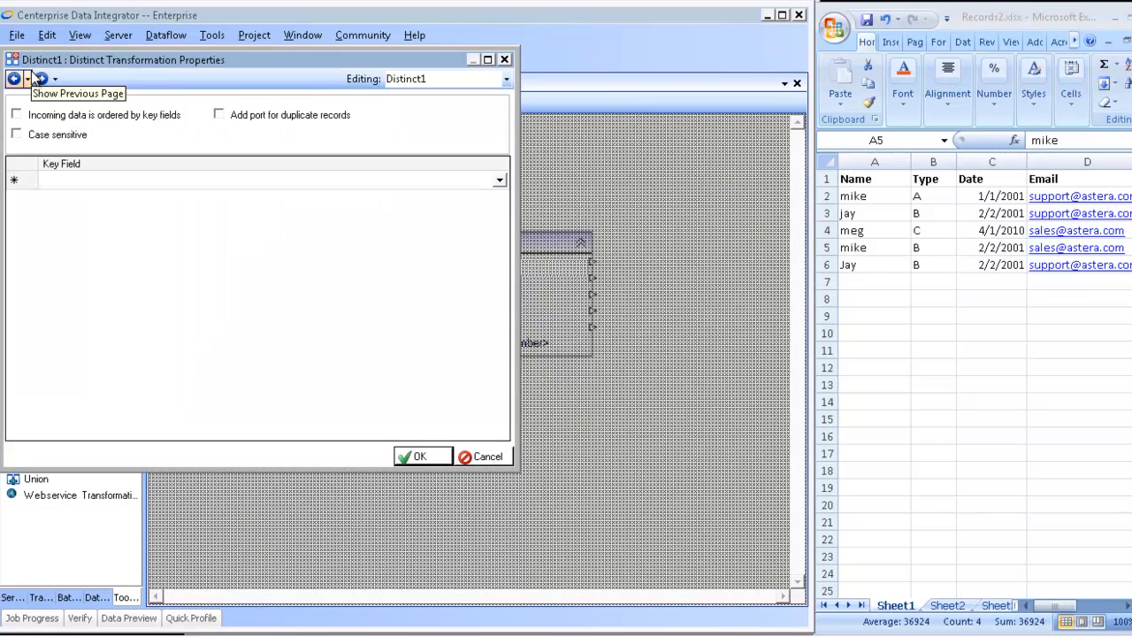
left_click(501, 181)
left_click(98, 194)
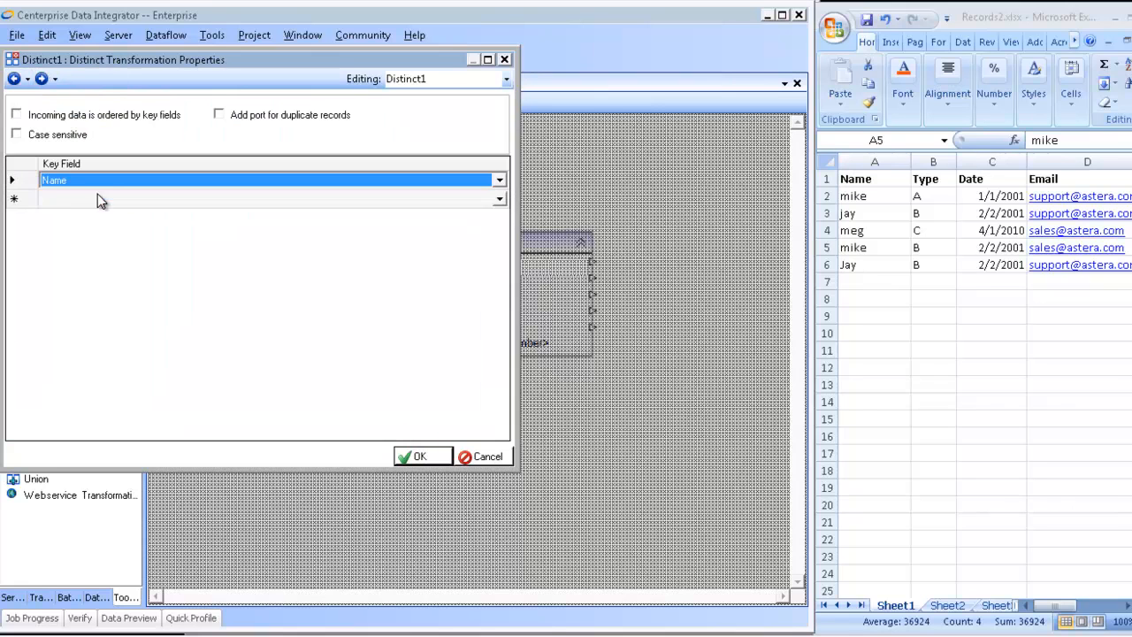
left_click(23, 202)
left_click(33, 178)
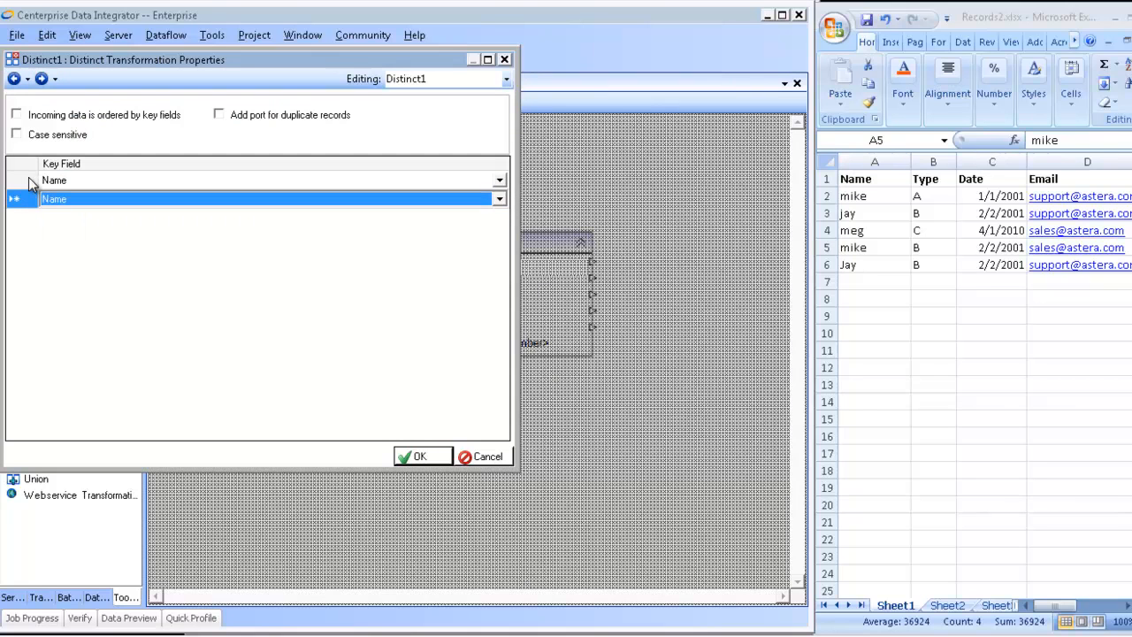
left_click(26, 179)
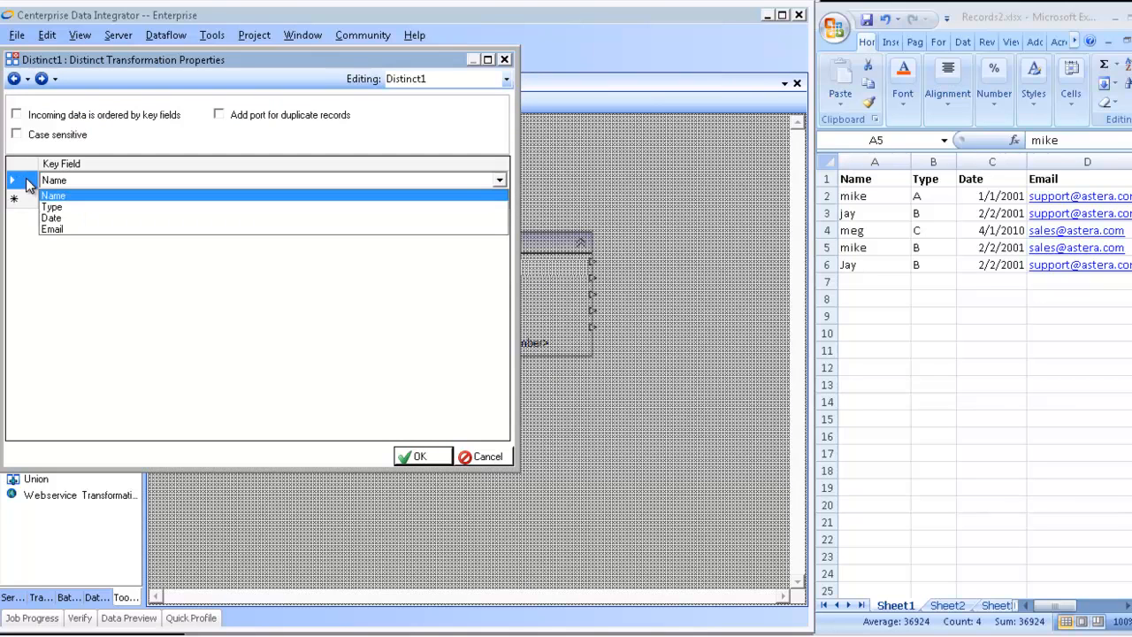
left_click(422, 462)
left_click(421, 458)
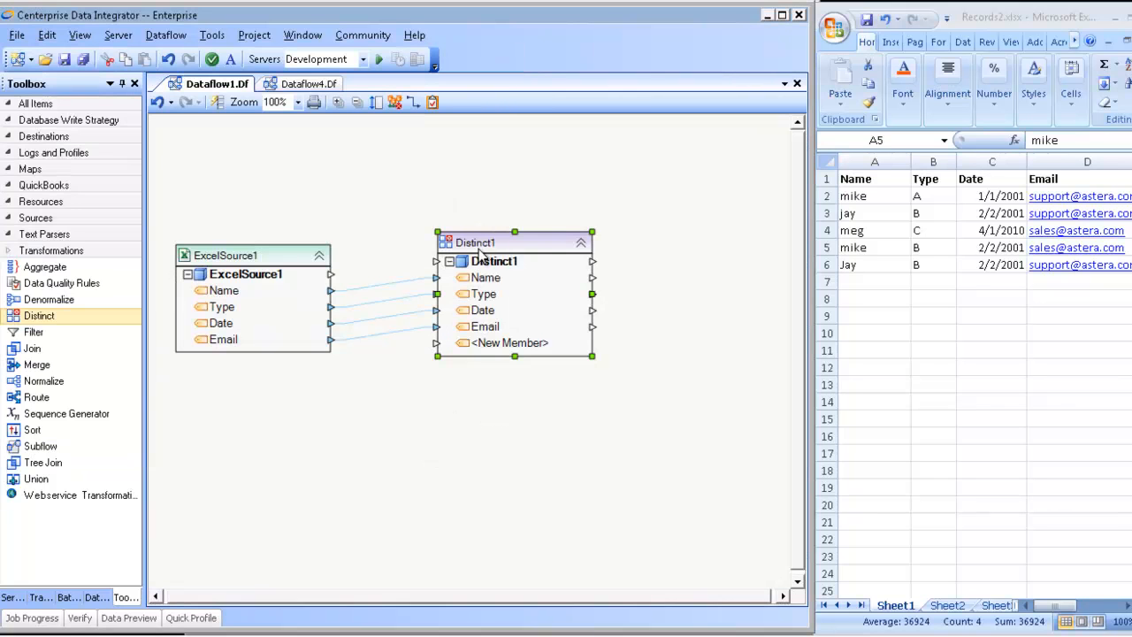
Step: Preview the Distinct1 output based on the Name key and compare it with worksheet rows 5 and 2
right_click(526, 243)
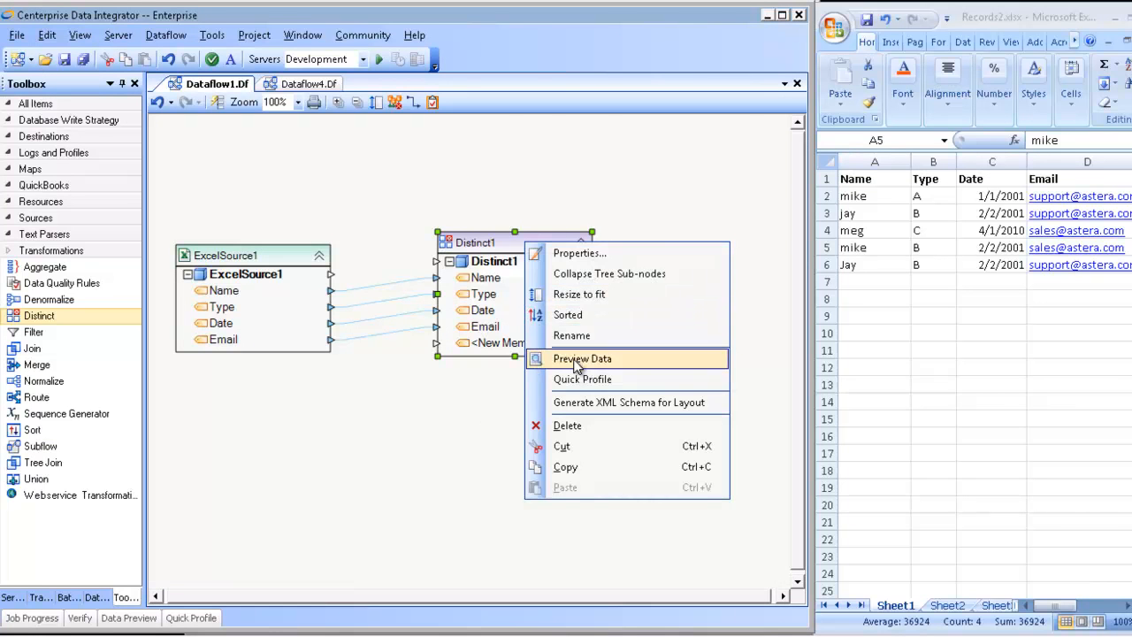
left_click(576, 360)
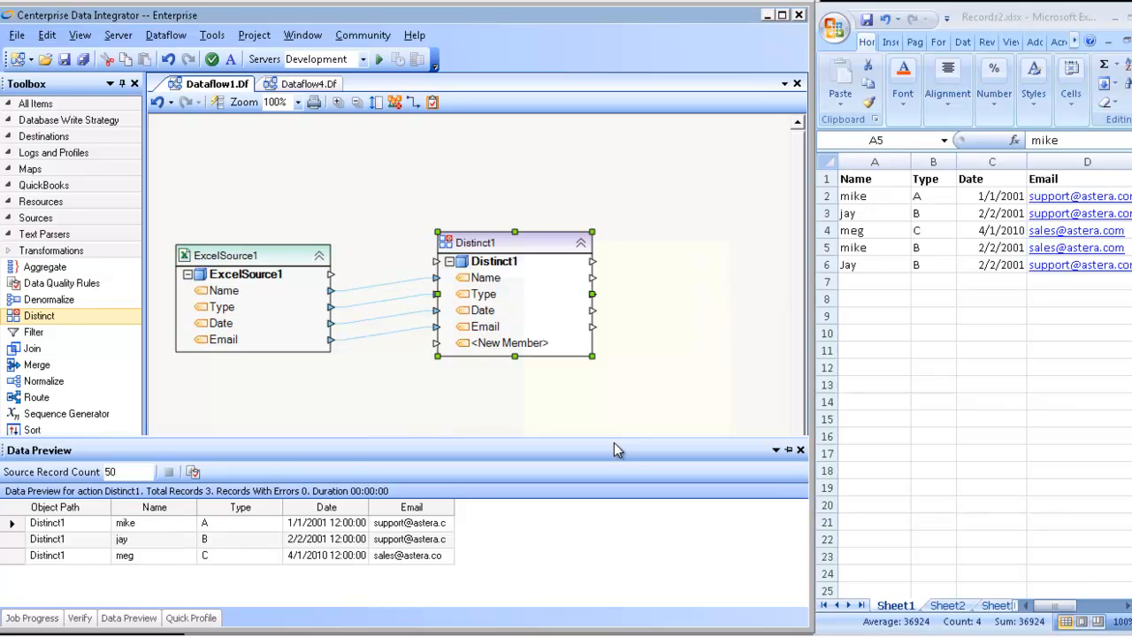
mouse_move(147, 617)
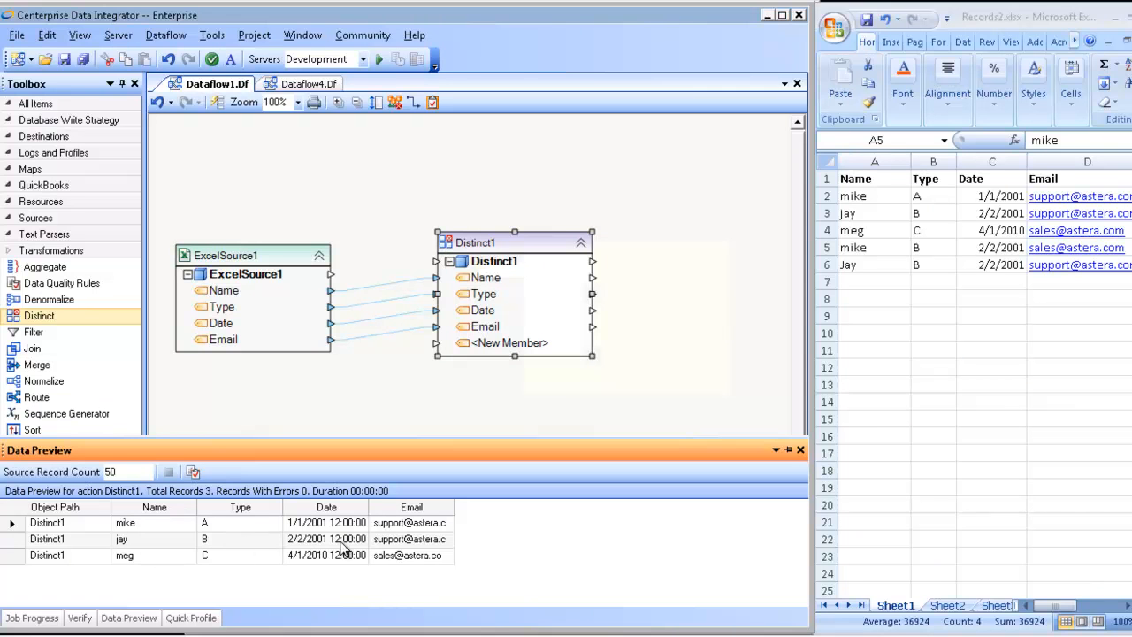
left_click(828, 248)
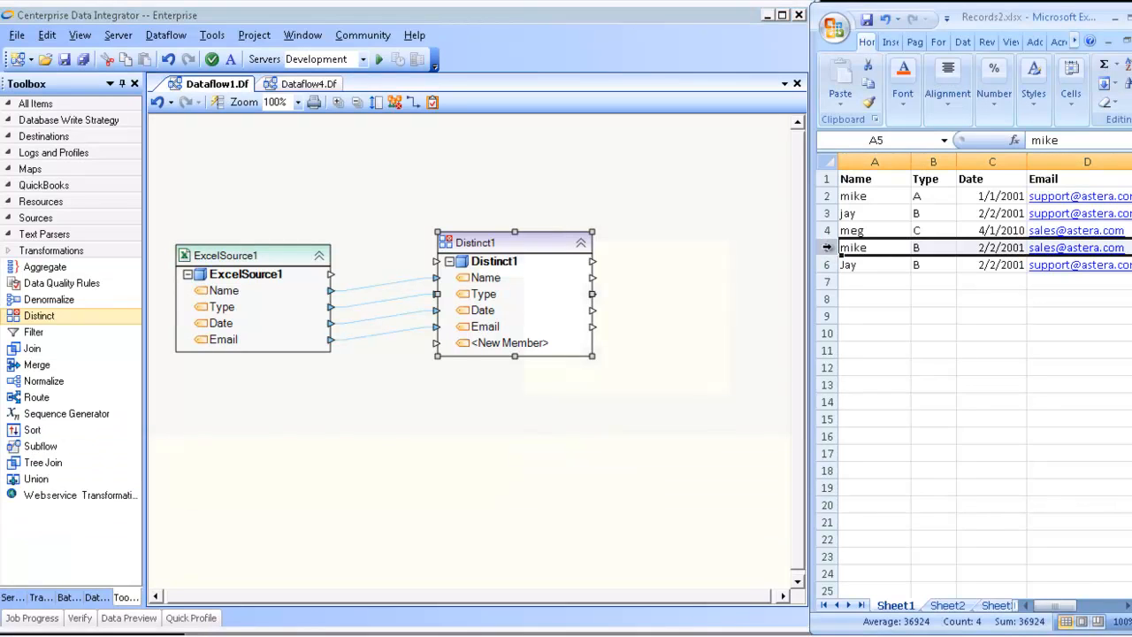
left_click(825, 196)
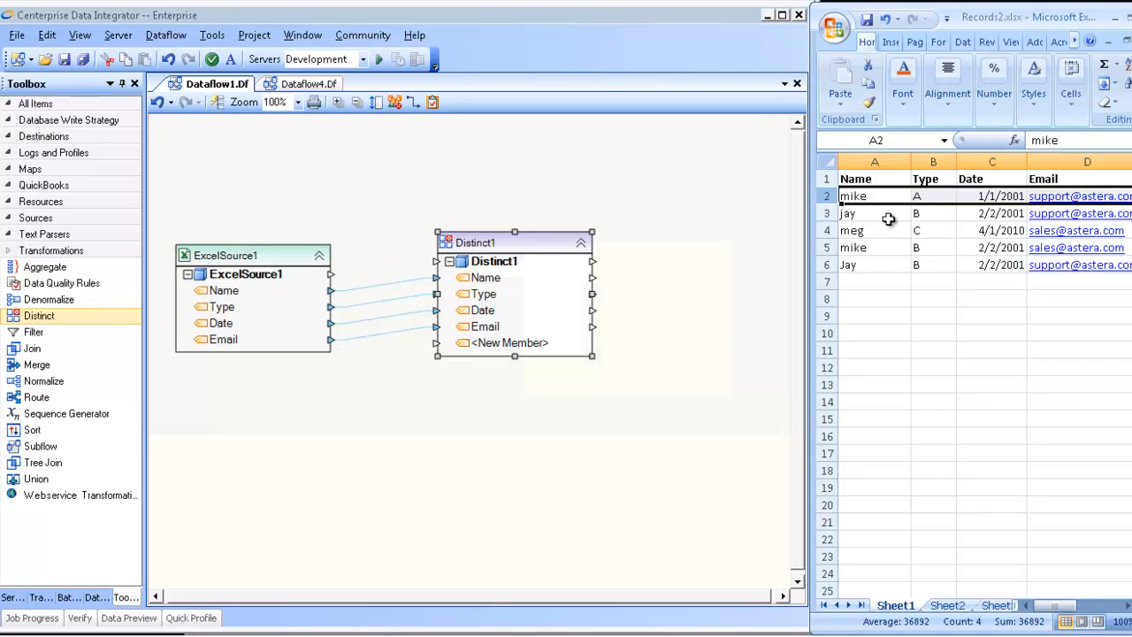
Step: Add Type as a second key field after Name in the Distinct1 transformation properties and accept them
left_click(522, 254)
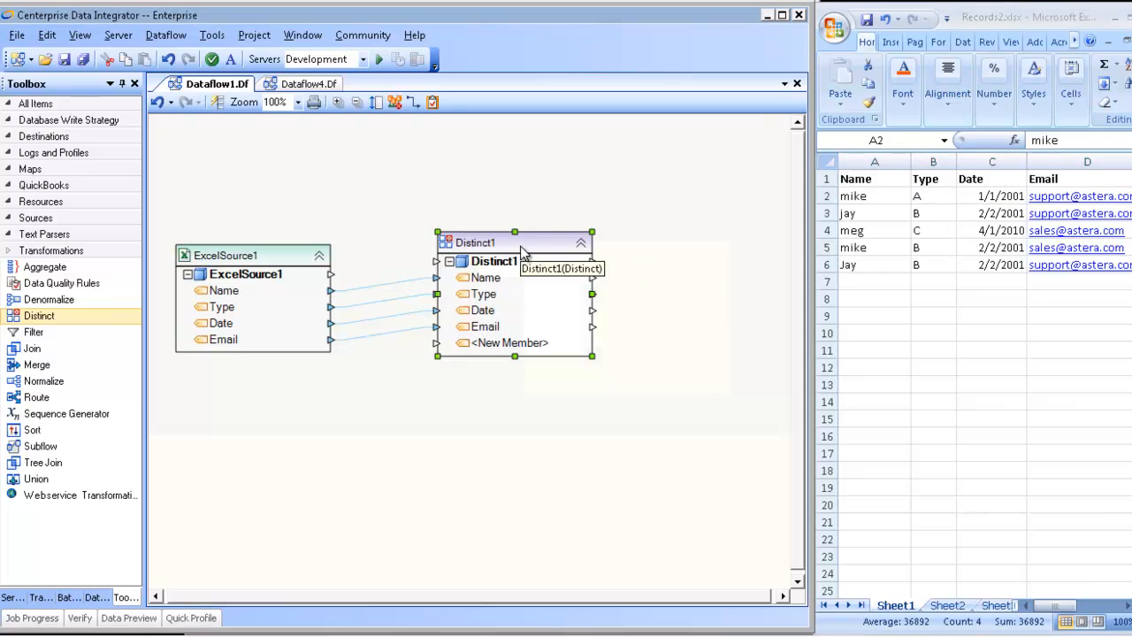
double_click(522, 254)
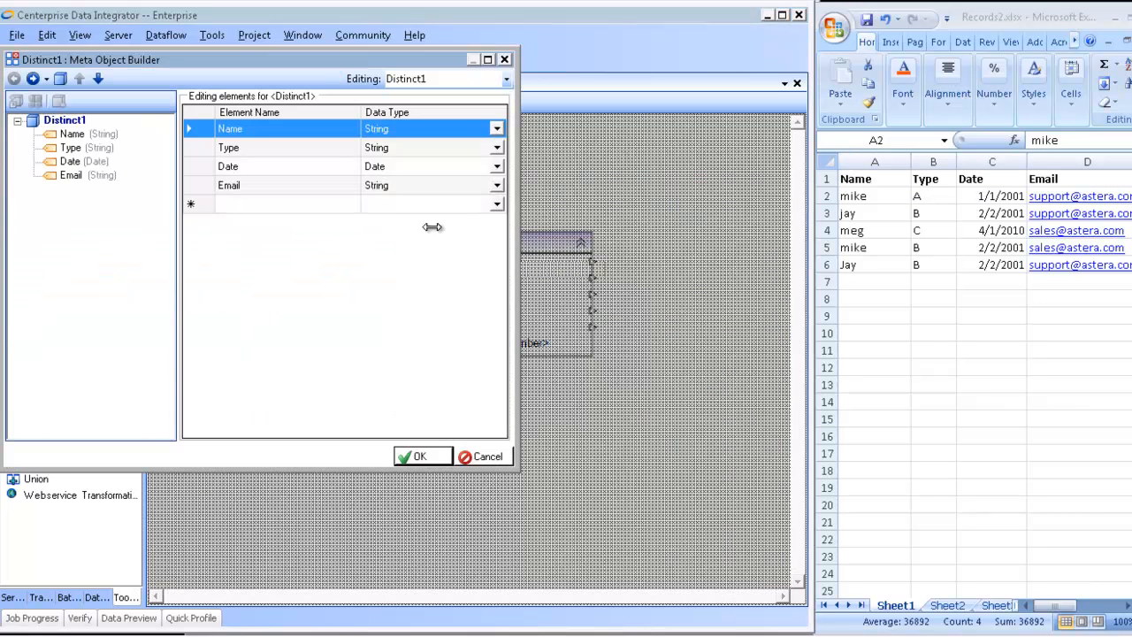
left_click(34, 79)
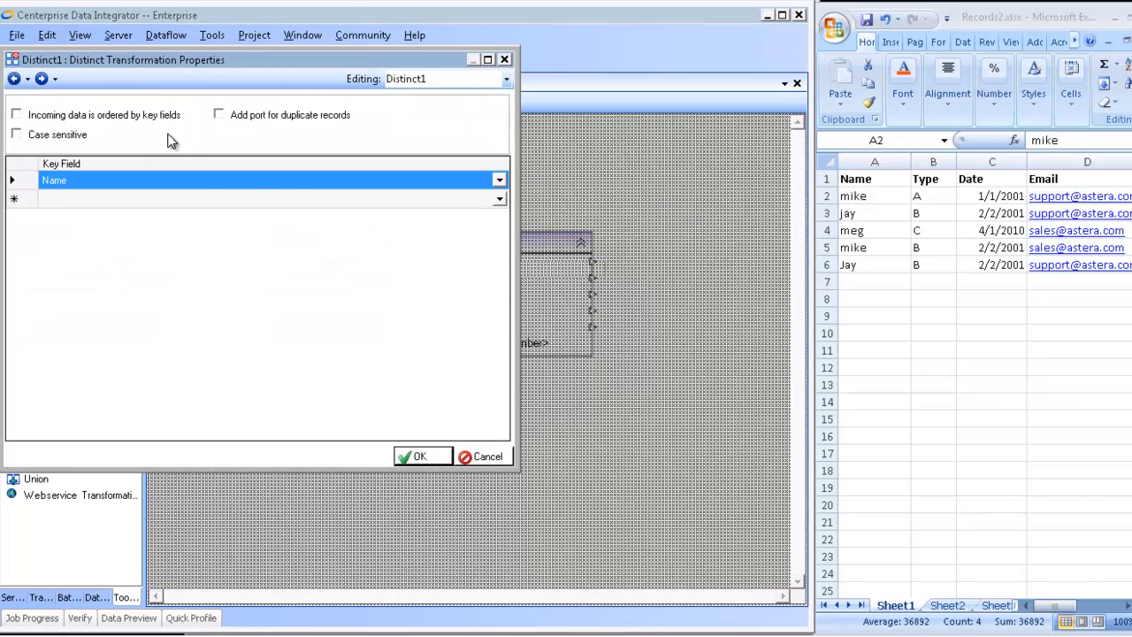
left_click(25, 202)
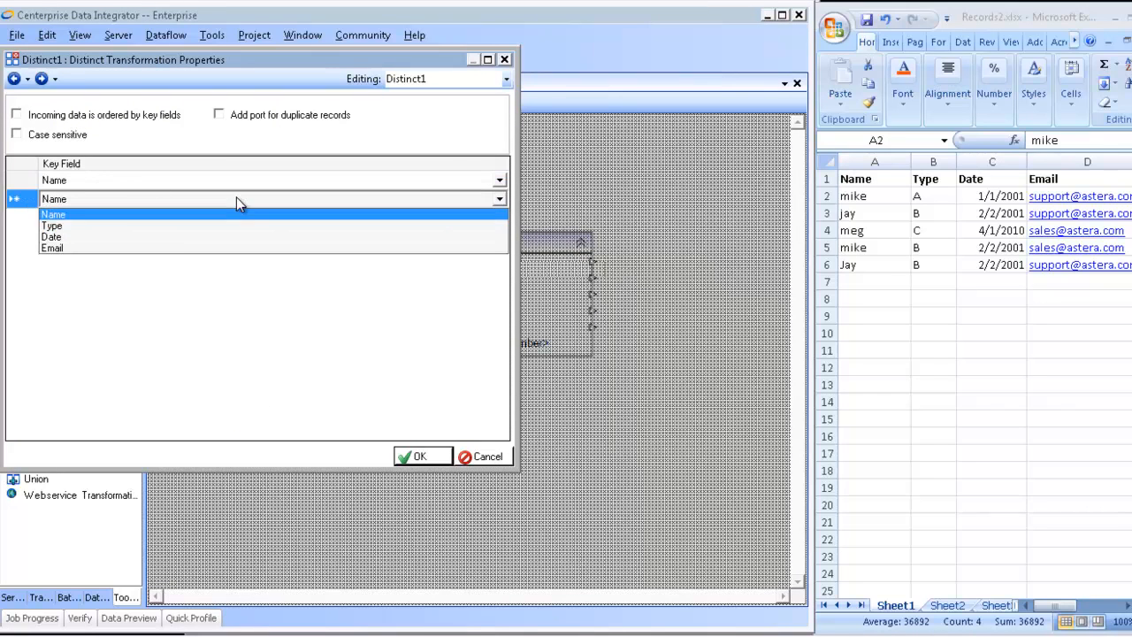
left_click(58, 227)
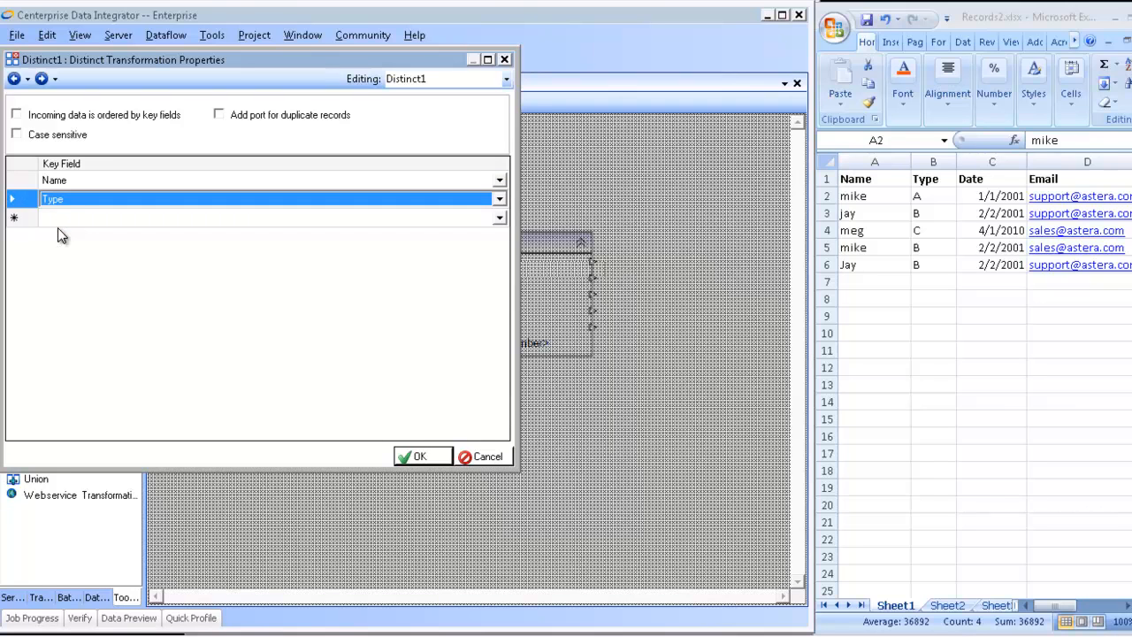
left_click(23, 221)
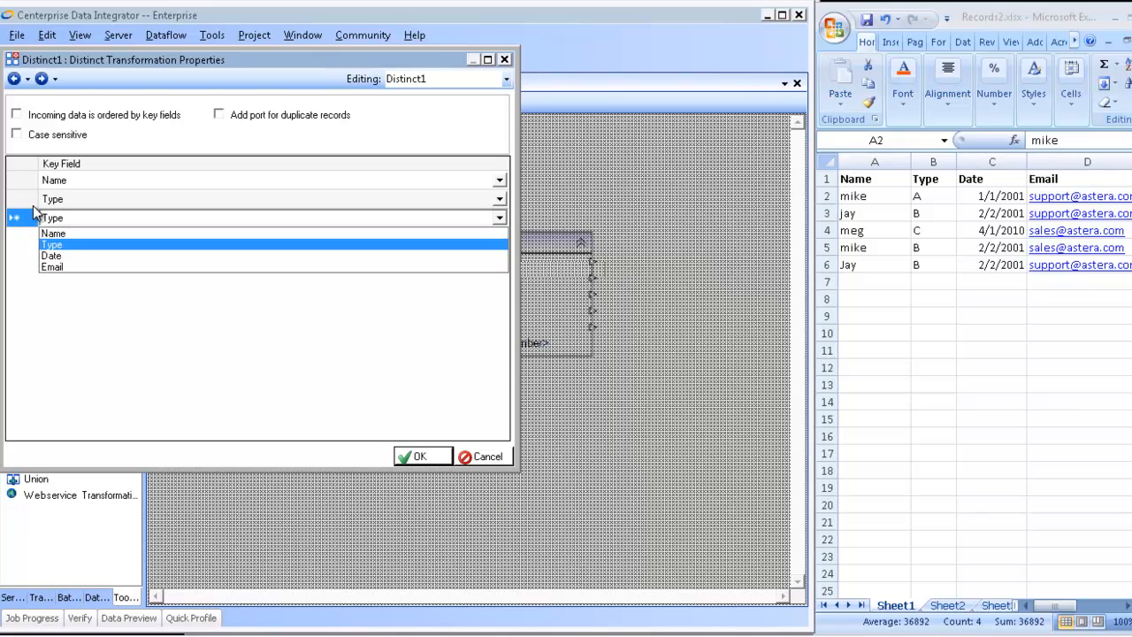
left_click(27, 212)
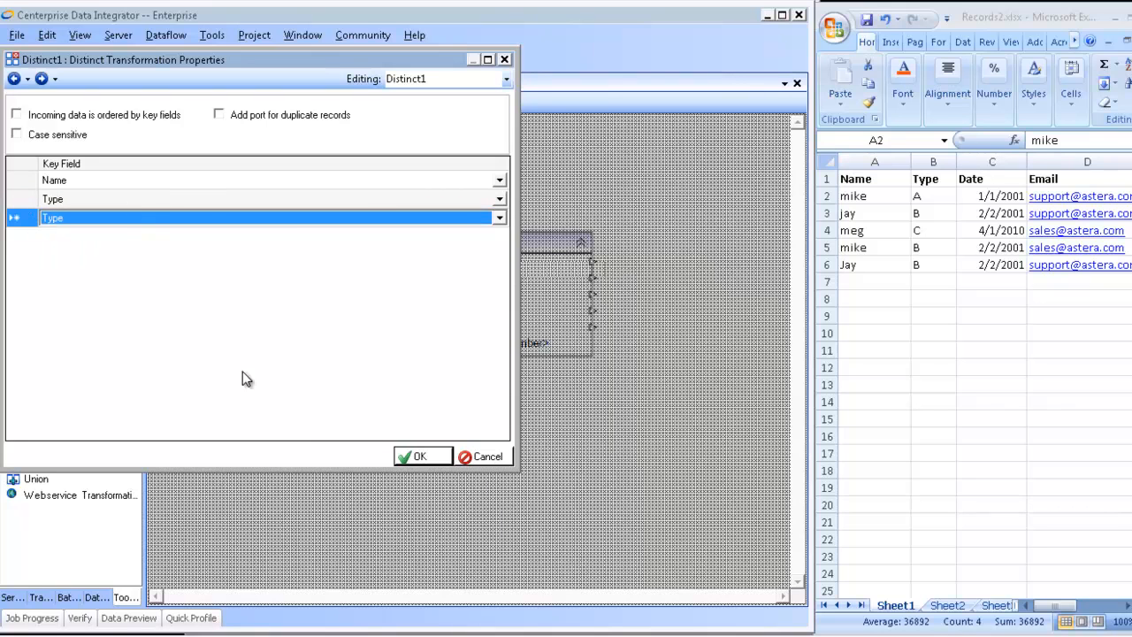
left_click(433, 458)
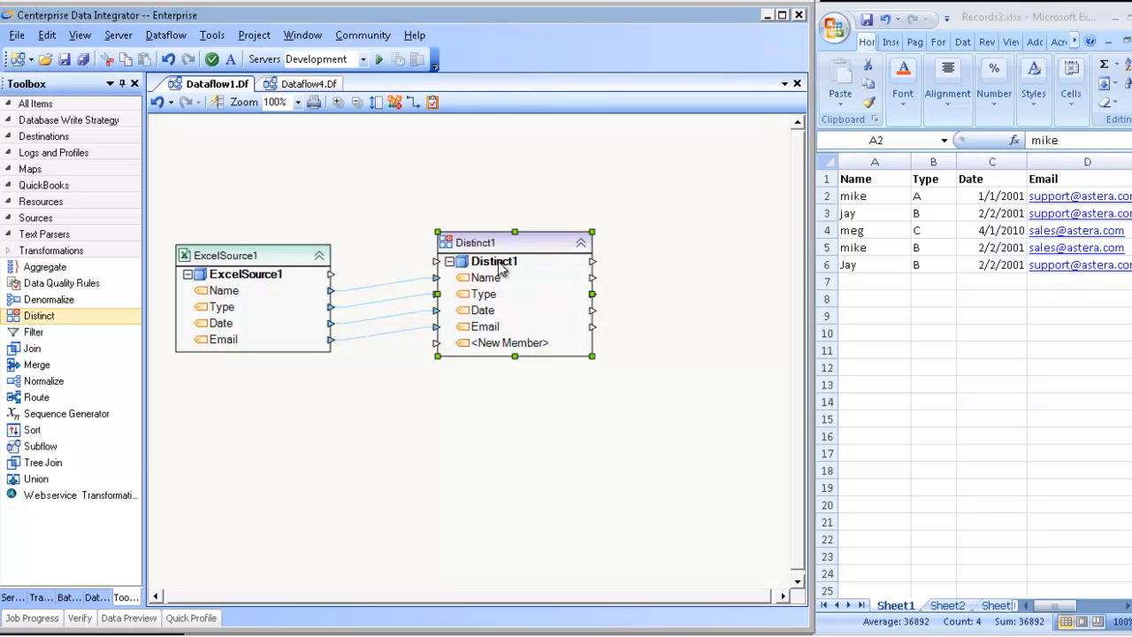
Step: Preview the Distinct1 output based on the Name and Type keys and compare it with worksheet row 6
right_click(517, 234)
left_click(571, 353)
left_click(827, 265)
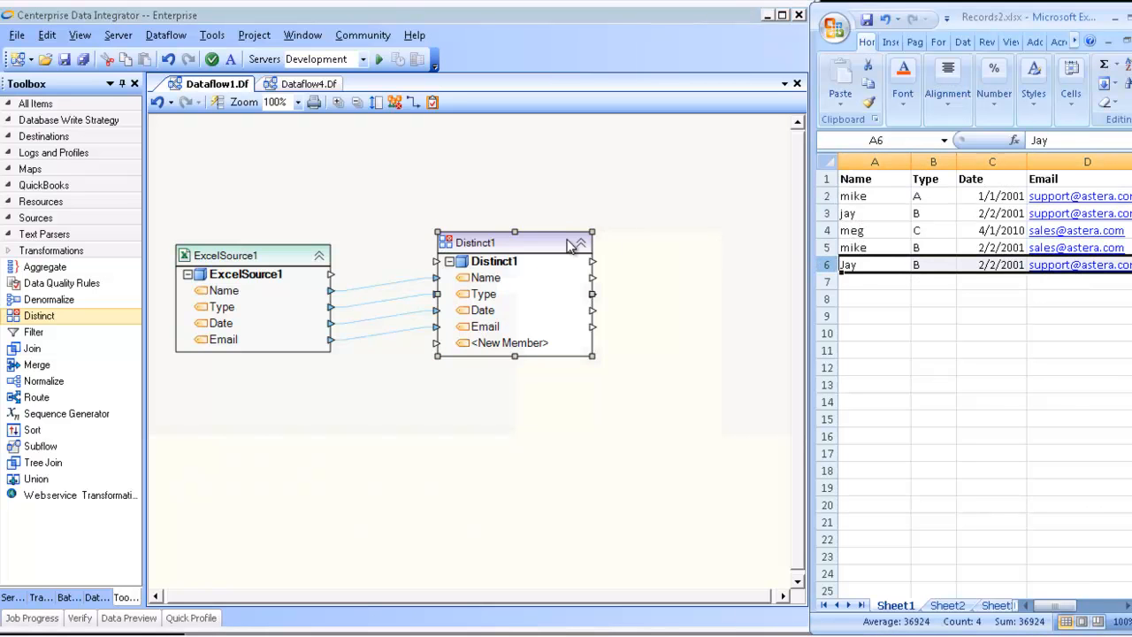
Step: Enable the port for duplicate records in the Distinct1 transformation properties and accept them
double_click(501, 240)
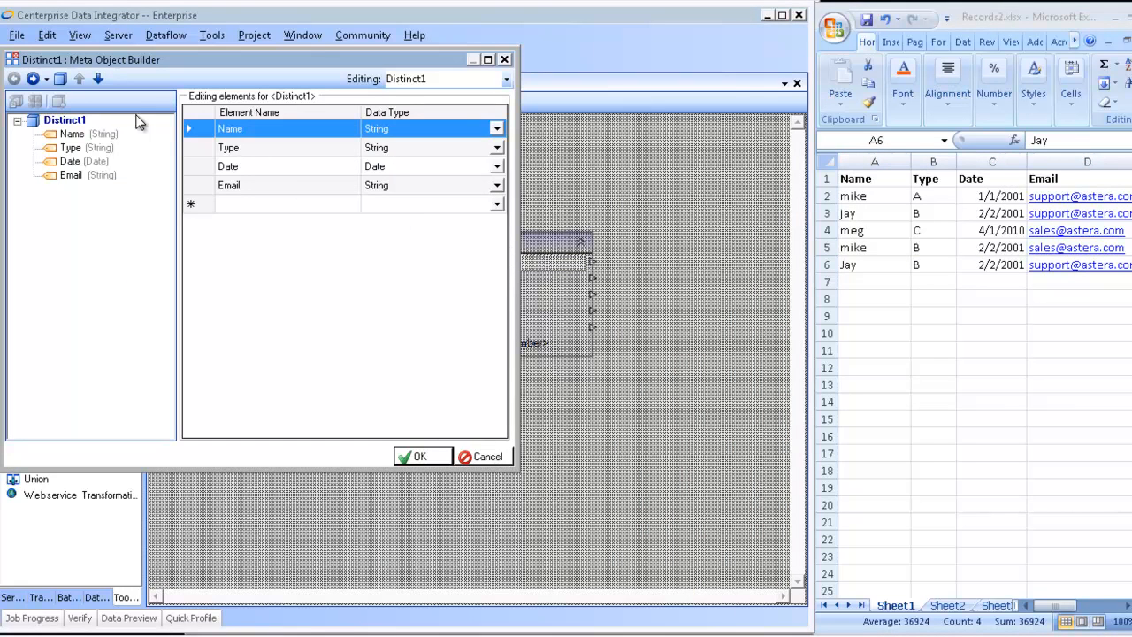
left_click(33, 78)
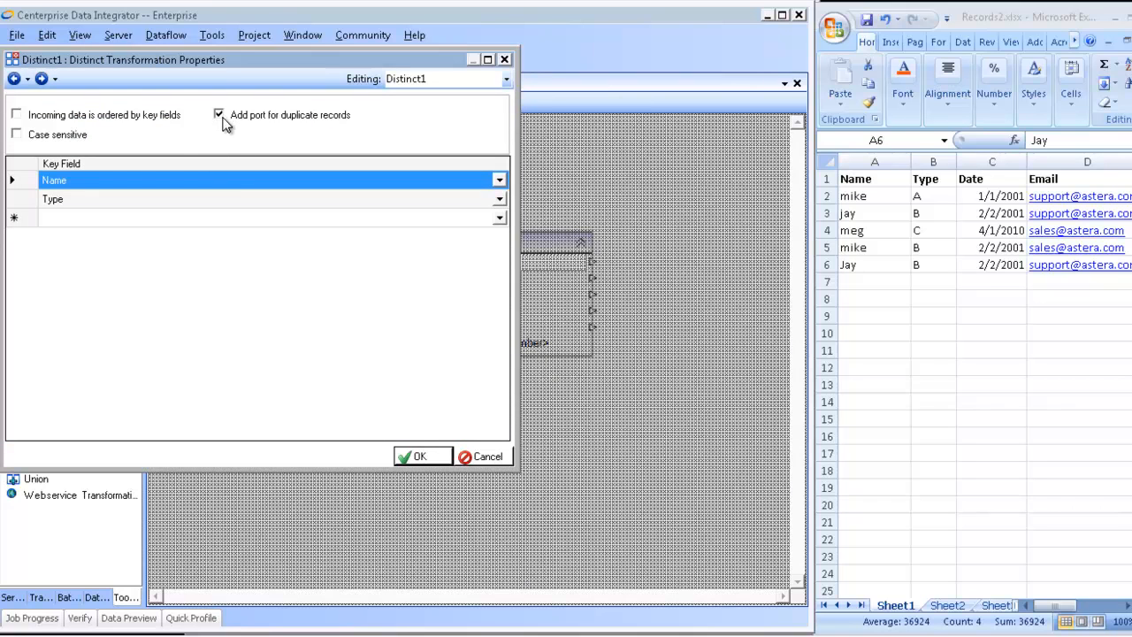
left_click(423, 456)
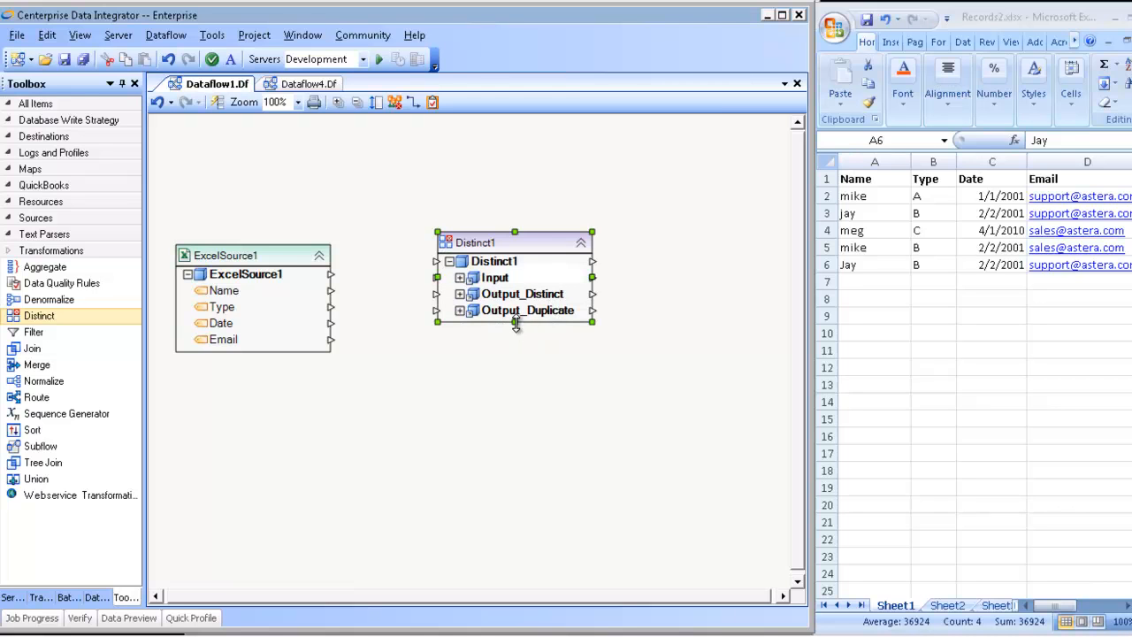
Step: Lengthen the Distinct1 object, expand its Input node, and map all ExcelSource1 fields to that node
left_click_drag(516, 323, 515, 431)
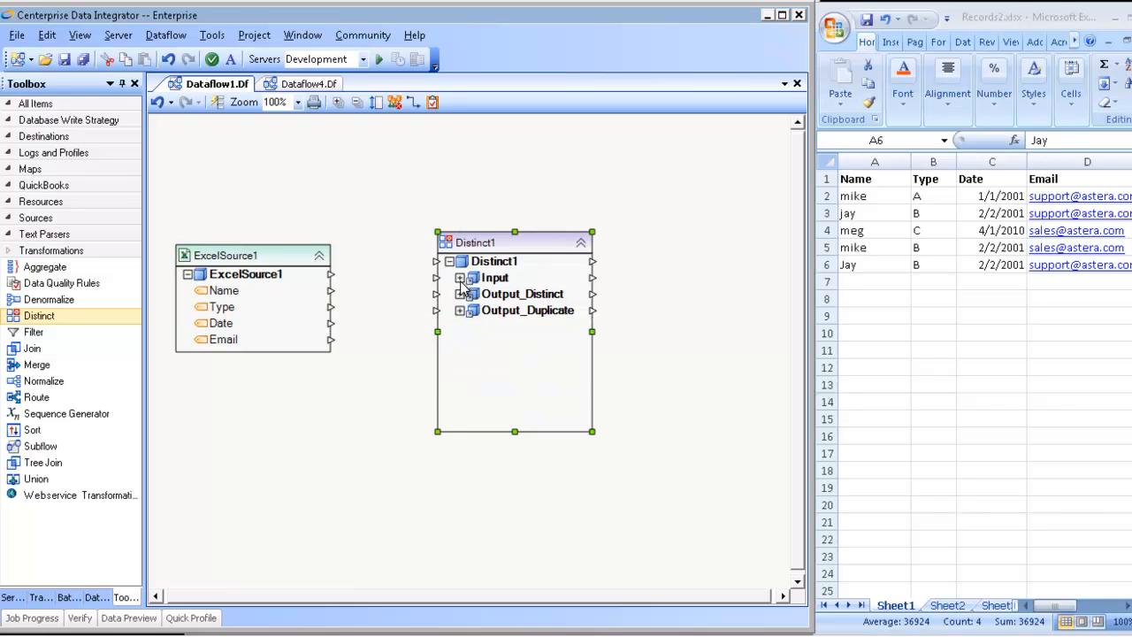
left_click(460, 279)
left_click_drag(238, 280, 463, 283)
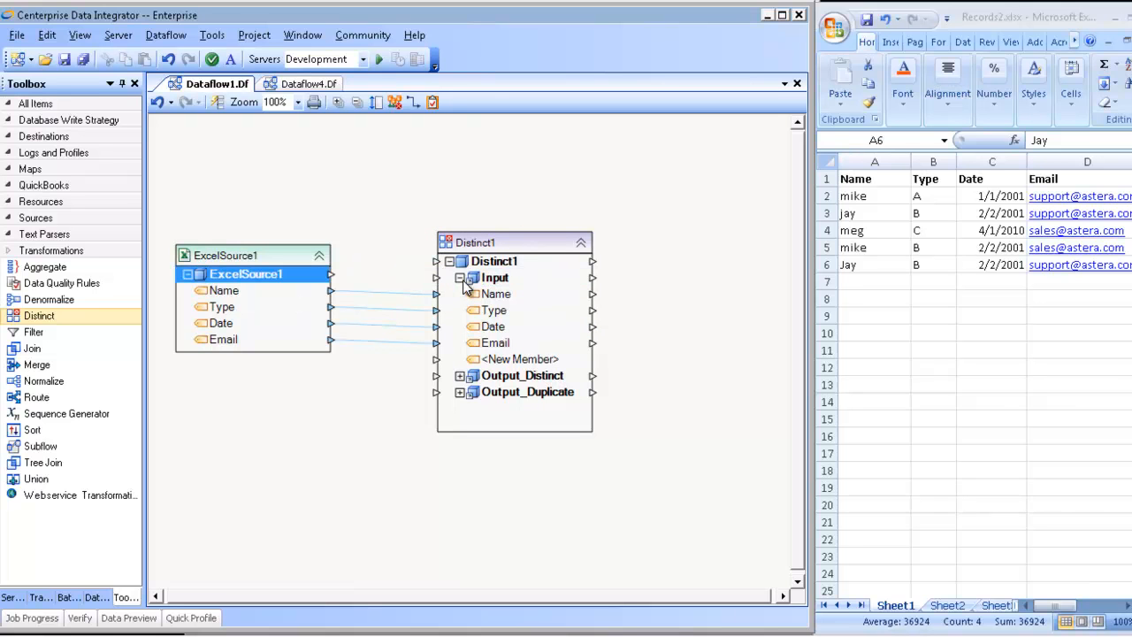
Step: Expand the Output_Distinct and Output_Duplicate nodes, moving and enlarging the Distinct1 object so all their fields fit
left_click(459, 376)
left_click_drag(511, 254, 448, 157)
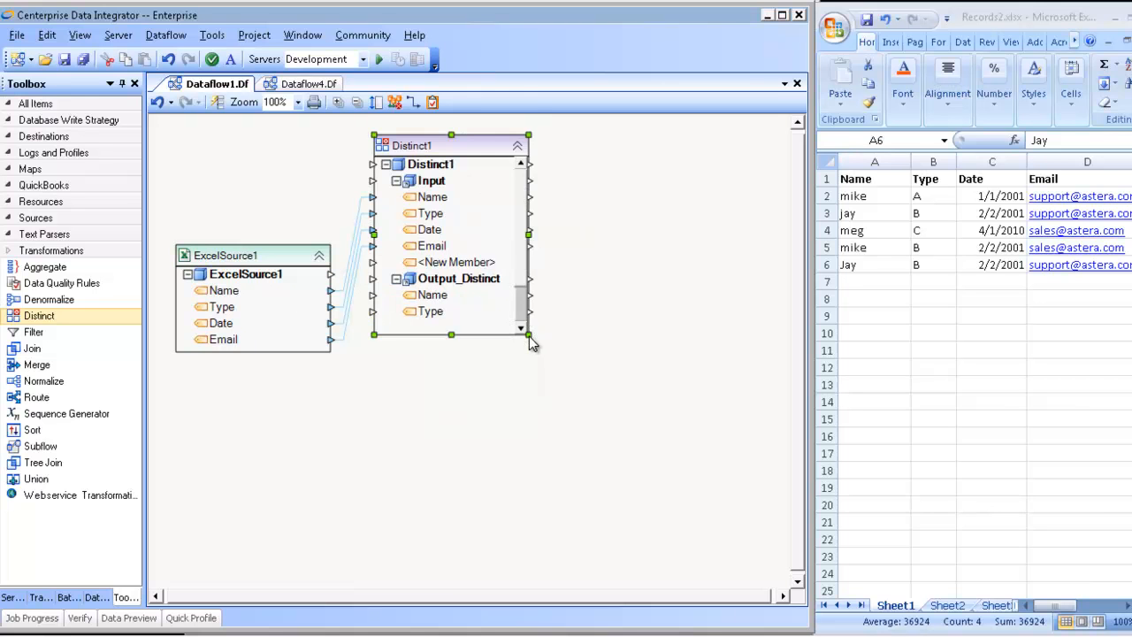
left_click_drag(533, 347, 713, 472)
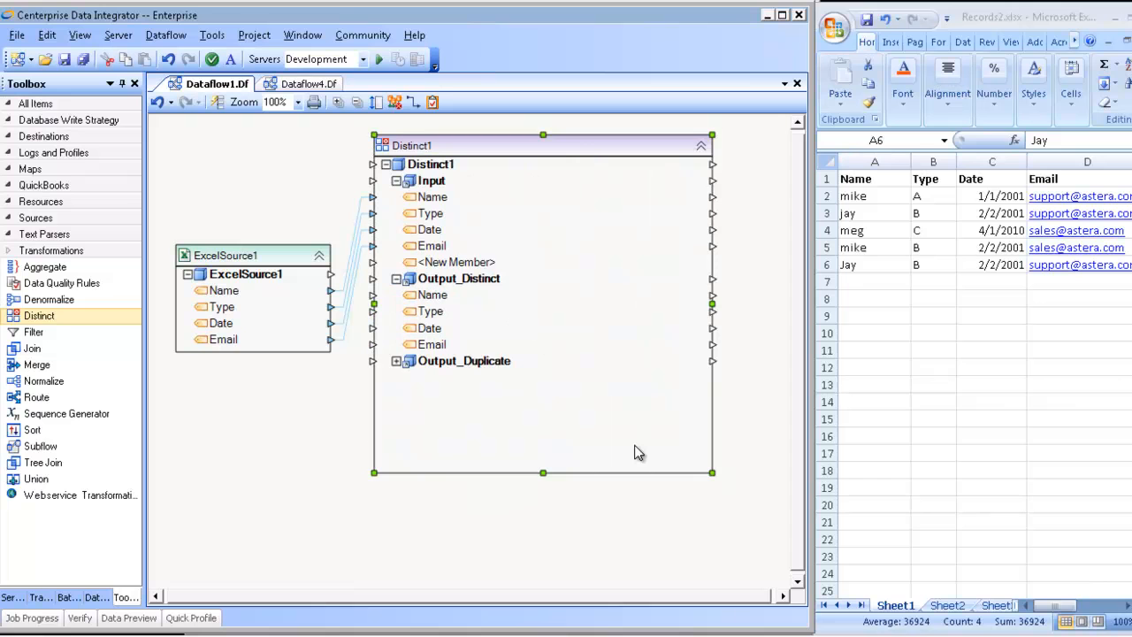
left_click(425, 362)
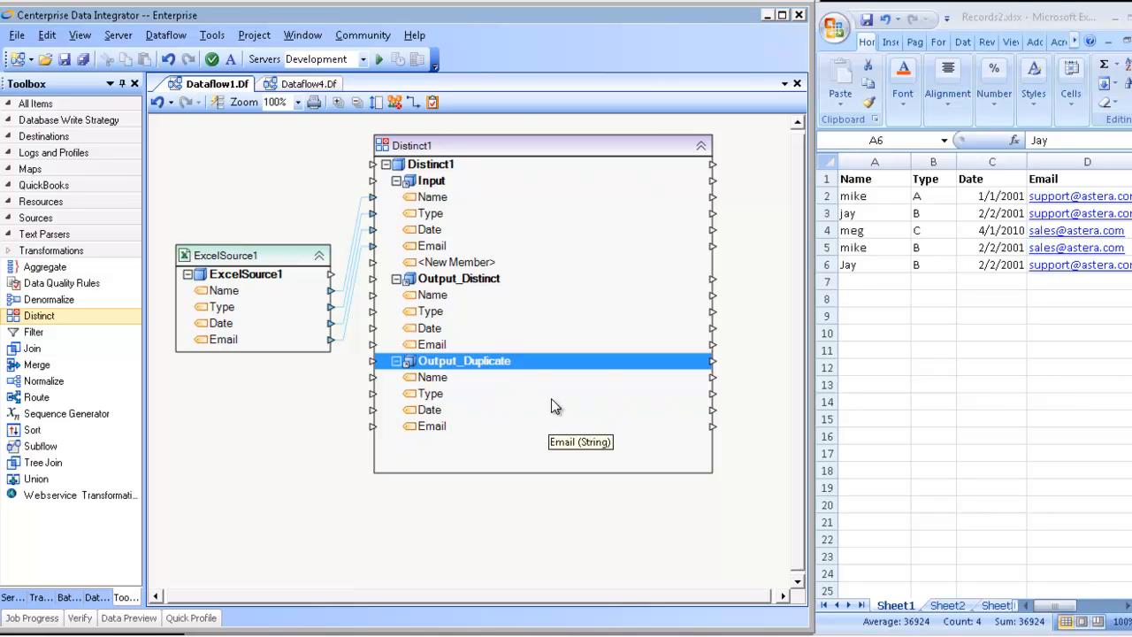